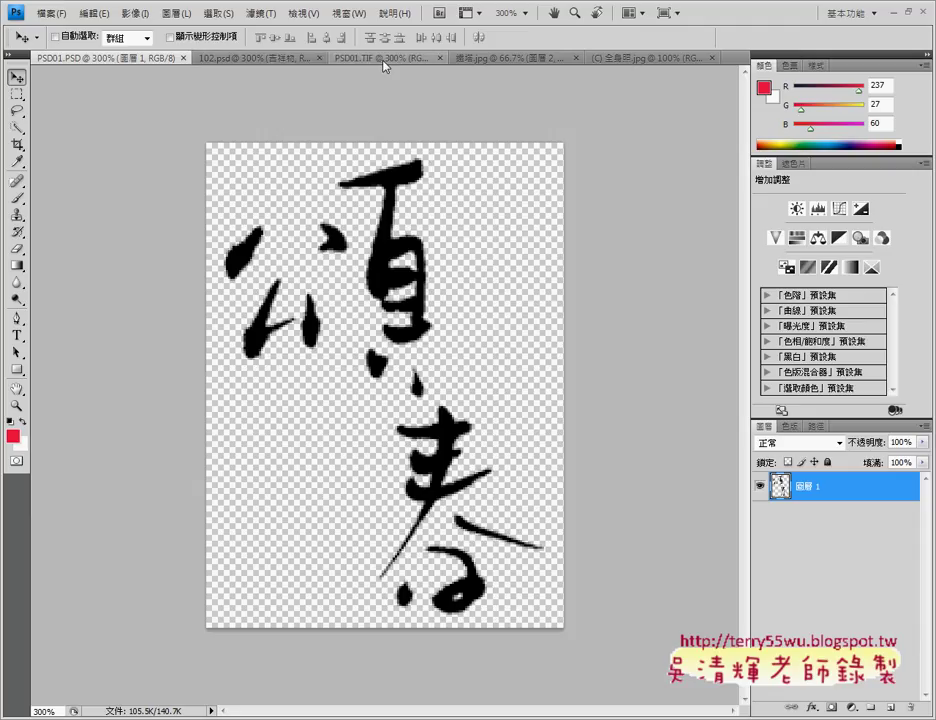
# - Show the PSD01.TIF reference card and circle its mascot, 頌春 calligraphy and 新年快樂 diamonds
pyautogui.click(382, 58)
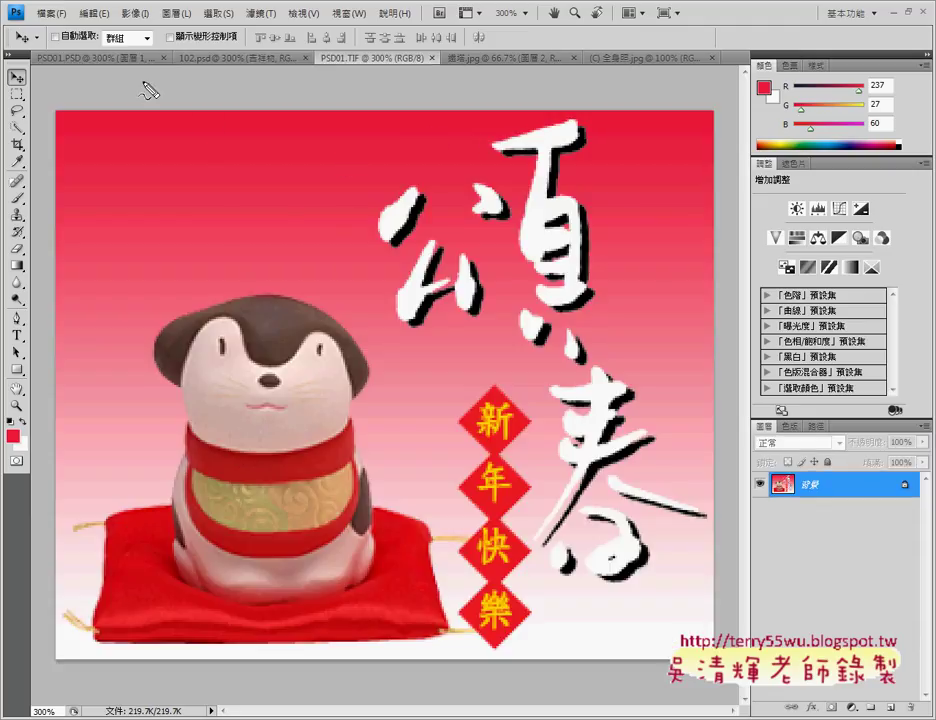
pyautogui.moveTo(143, 80)
pyautogui.mouseDown()
pyautogui.moveTo(131, 104)
pyautogui.moveTo(176, 106)
pyautogui.mouseUp()
pyautogui.moveTo(157, 507)
pyautogui.mouseDown()
pyautogui.moveTo(338, 452)
pyautogui.moveTo(168, 533)
pyautogui.mouseUp()
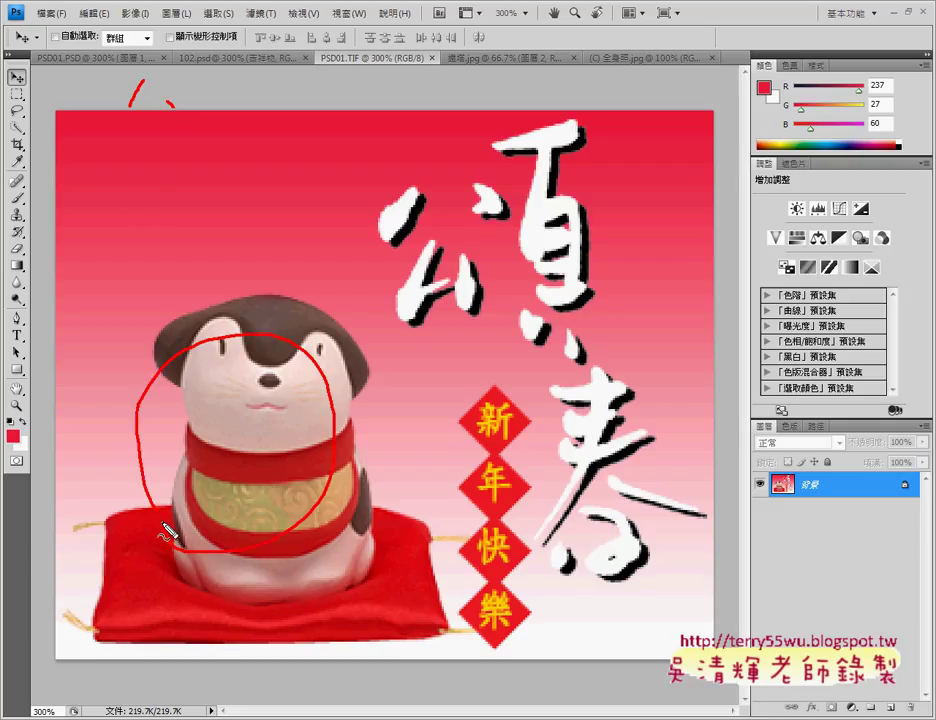
pyautogui.moveTo(468, 352)
pyautogui.mouseDown()
pyautogui.moveTo(418, 141)
pyautogui.moveTo(668, 574)
pyautogui.moveTo(550, 440)
pyautogui.mouseUp()
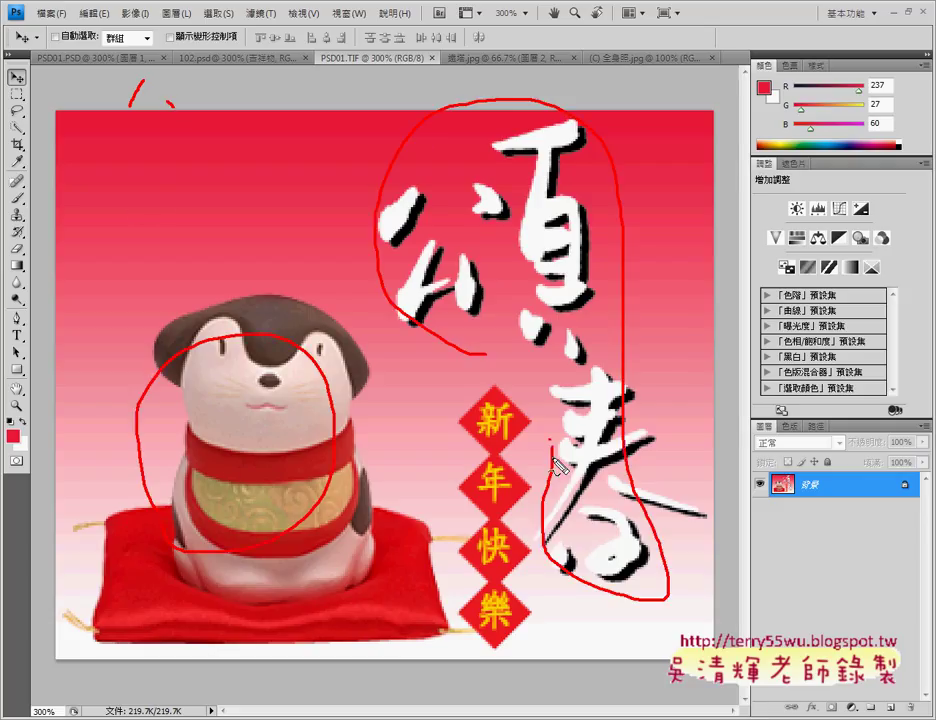
pyautogui.moveTo(455, 655); pyautogui.dragTo(458, 600)
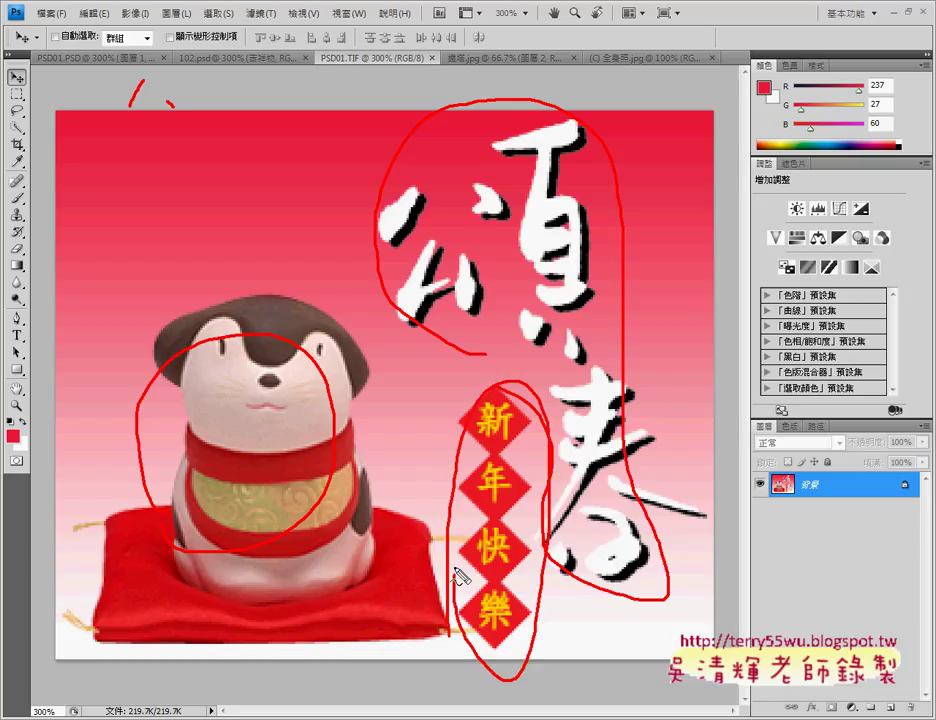
# - Clear the annotation marks and float 102.psd out into its own window
pyautogui.press('Escape')
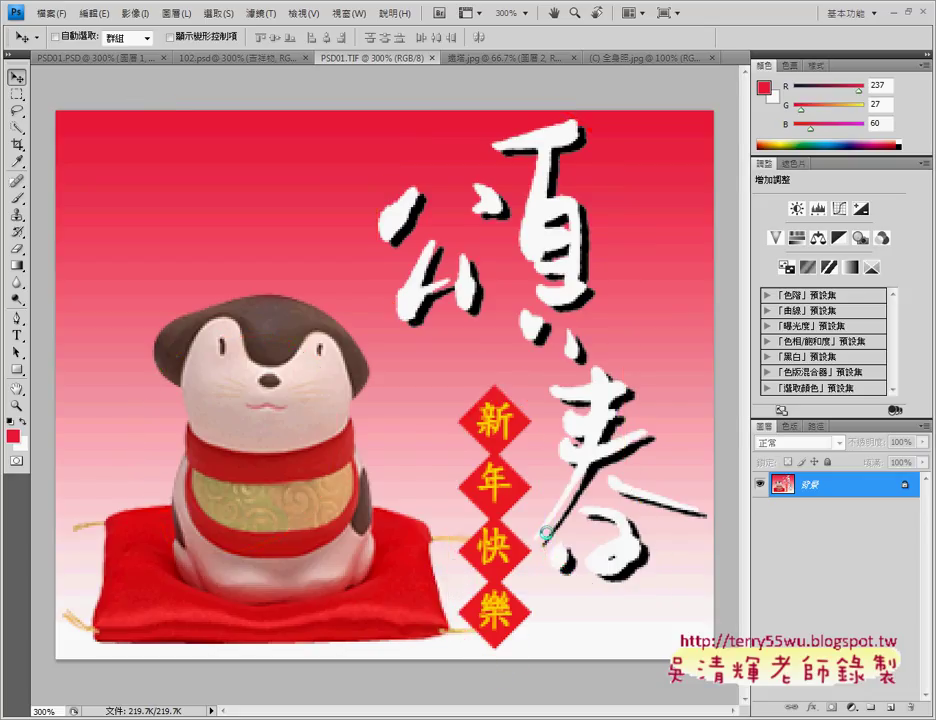
pyautogui.click(229, 58)
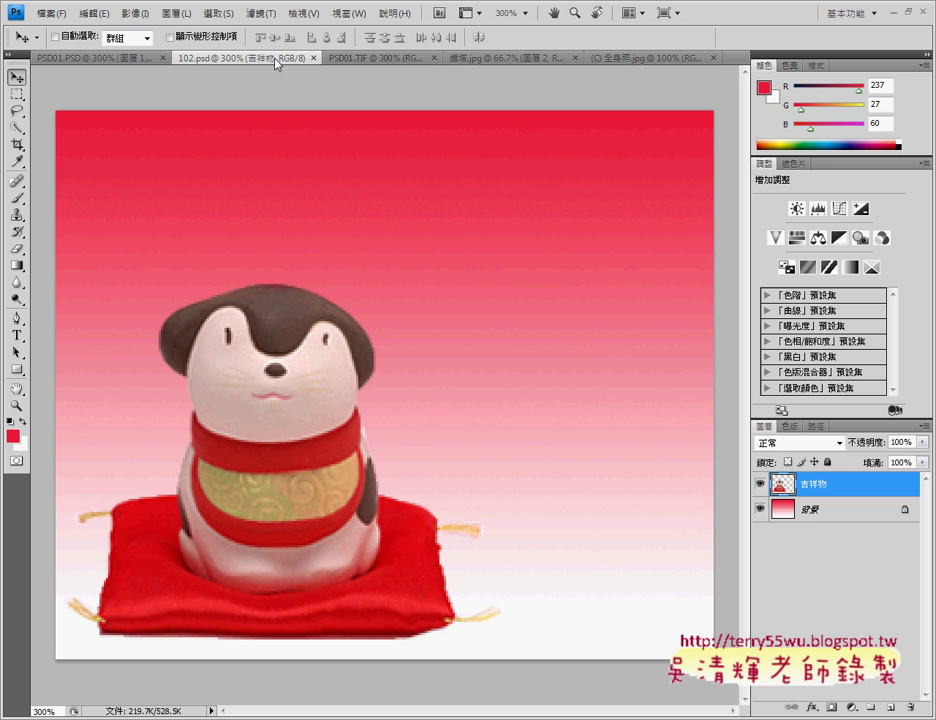
pyautogui.moveTo(305, 58); pyautogui.dragTo(314, 80)
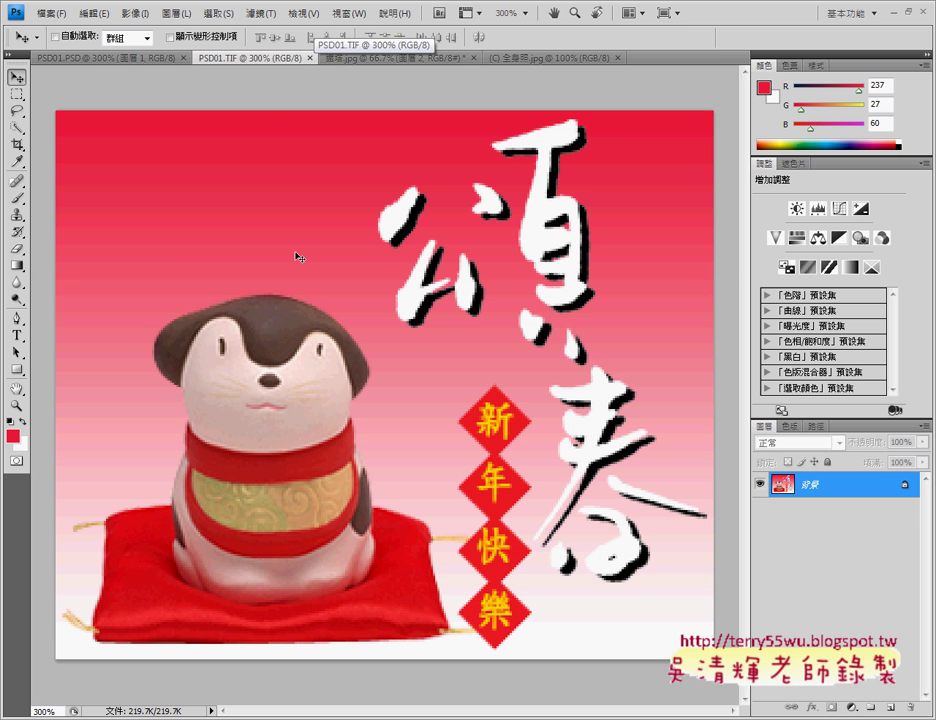
# - Close 全身照.jpg, save 鐵塔.jpg as 鐵塔.psd and close it, leaving PSD01.PSD showing
pyautogui.click(112, 59)
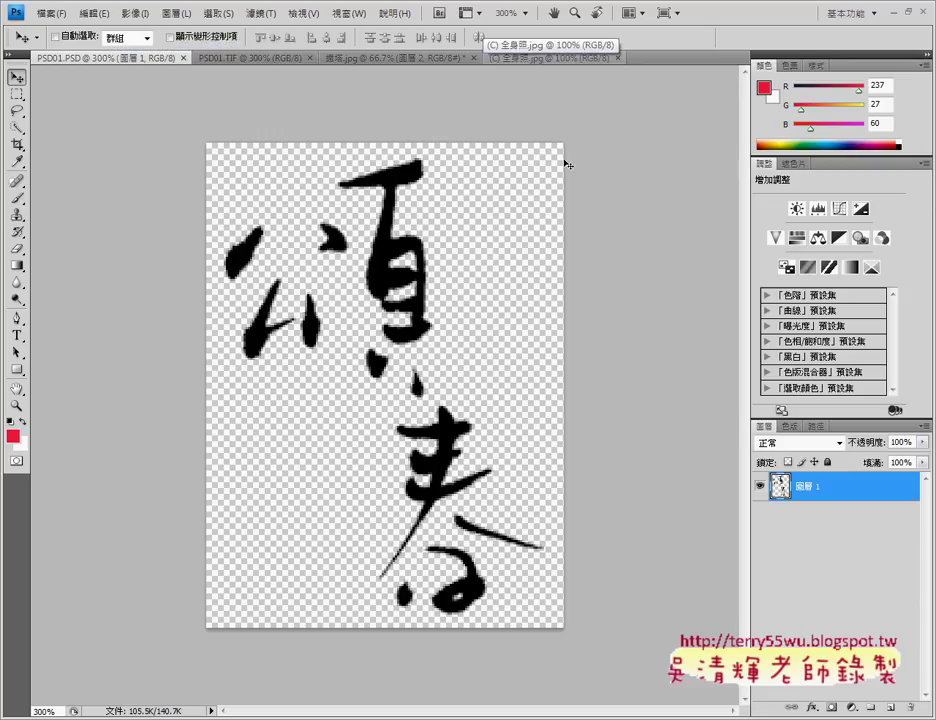
pyautogui.click(617, 58)
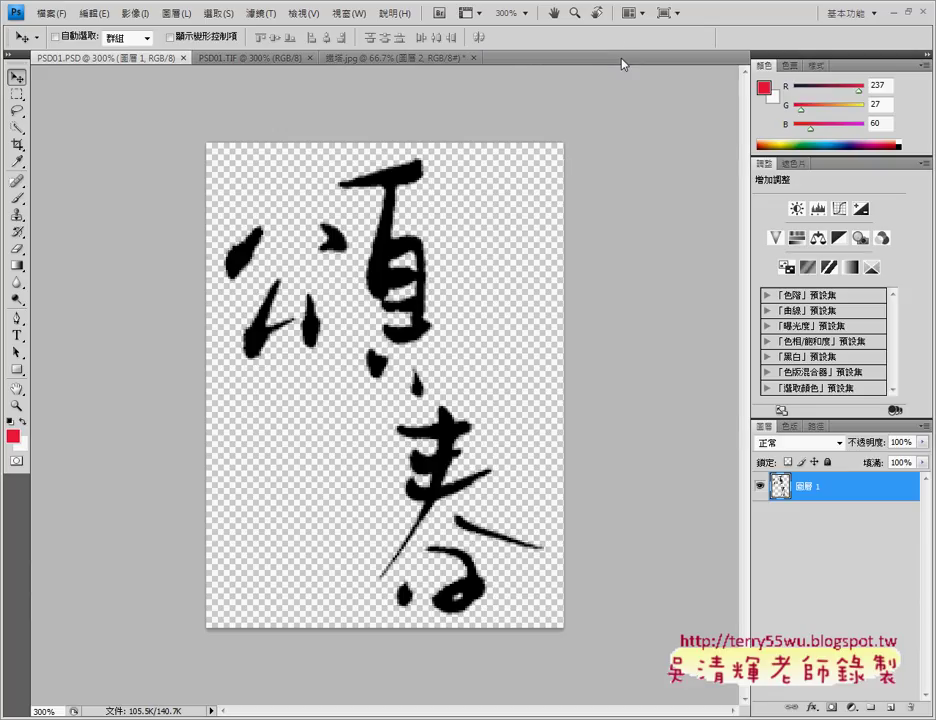
pyautogui.click(476, 58)
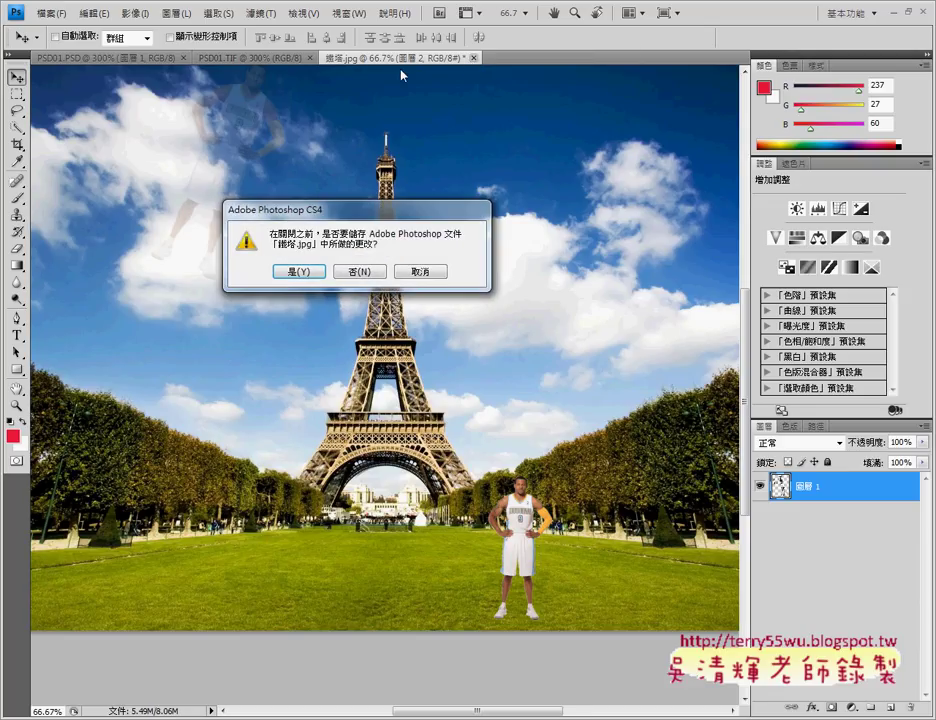
pyautogui.click(305, 271)
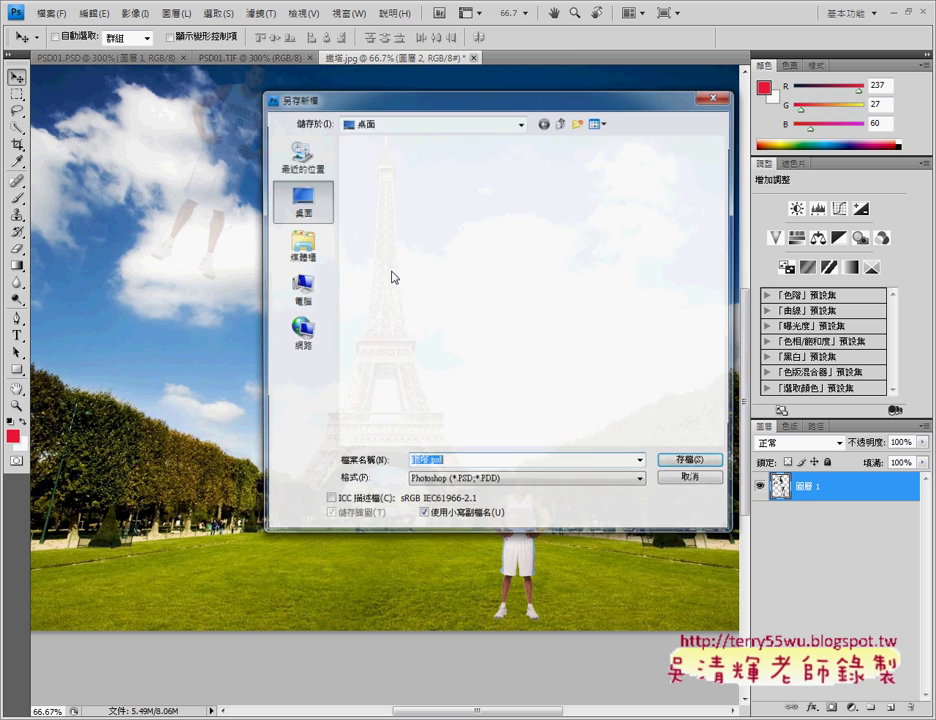
pyautogui.click(686, 463)
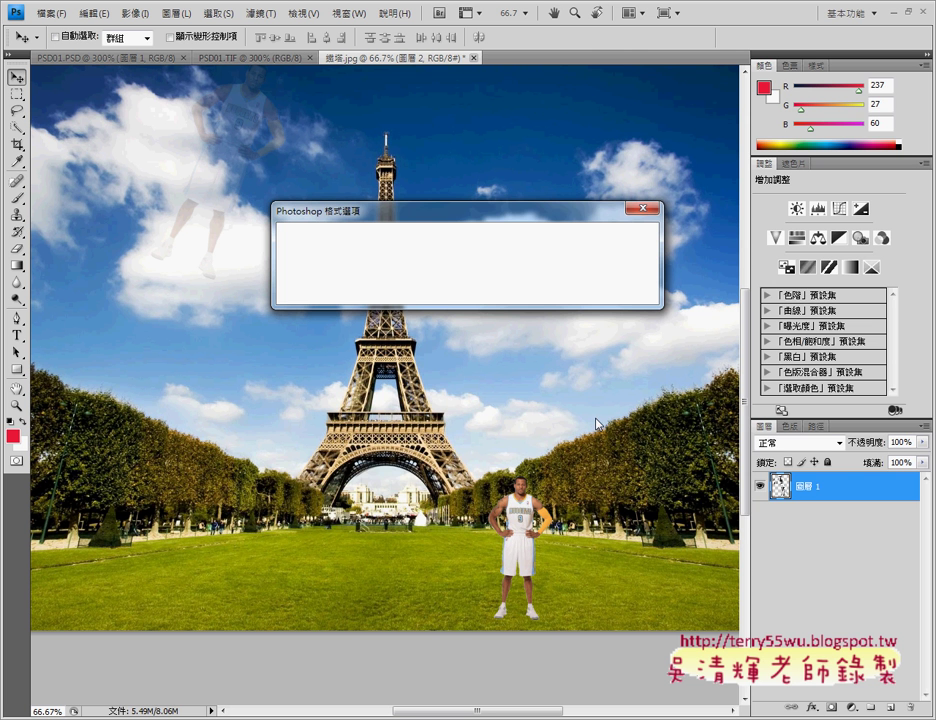
pyautogui.press('Return')
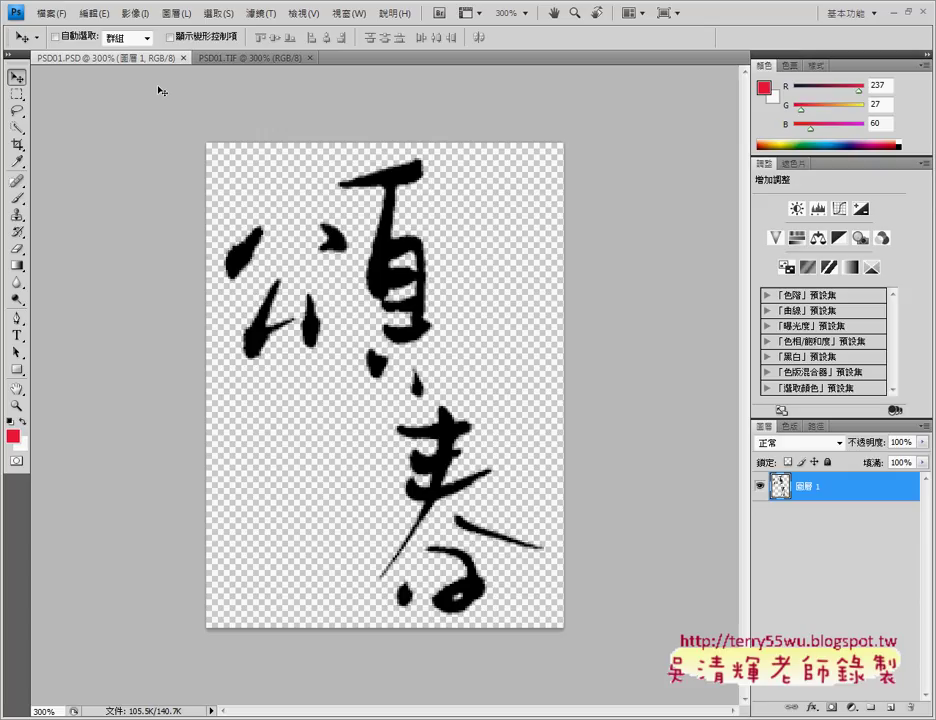
pyautogui.doubleClick(818, 490)
pyautogui.press('Return')
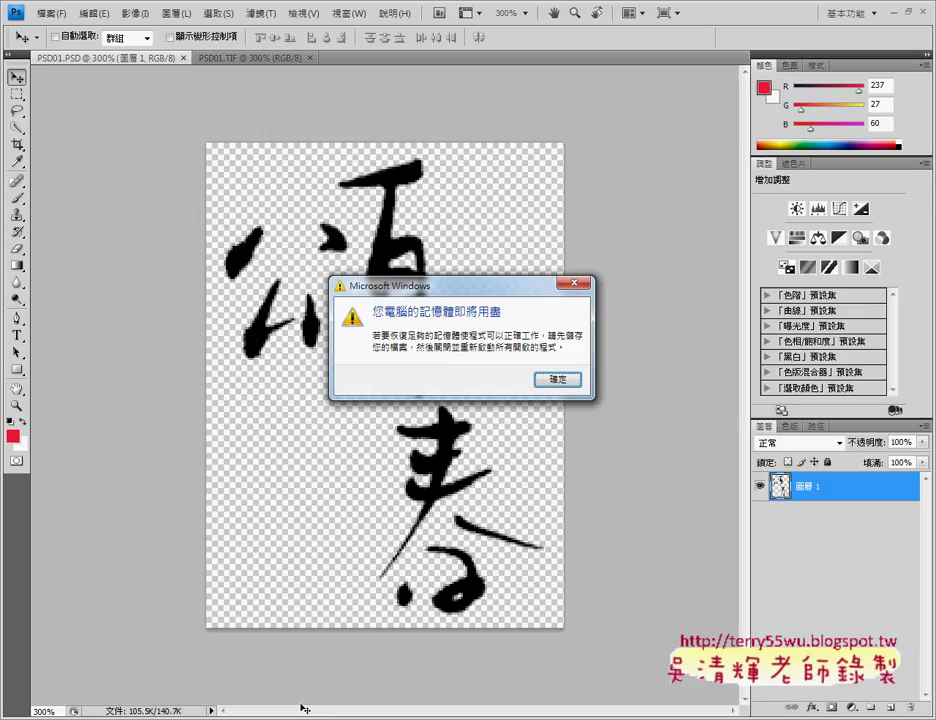
# - Dismiss the low-memory warning and cancel the accidentally opened Layer Style dialog
pyautogui.click(558, 380)
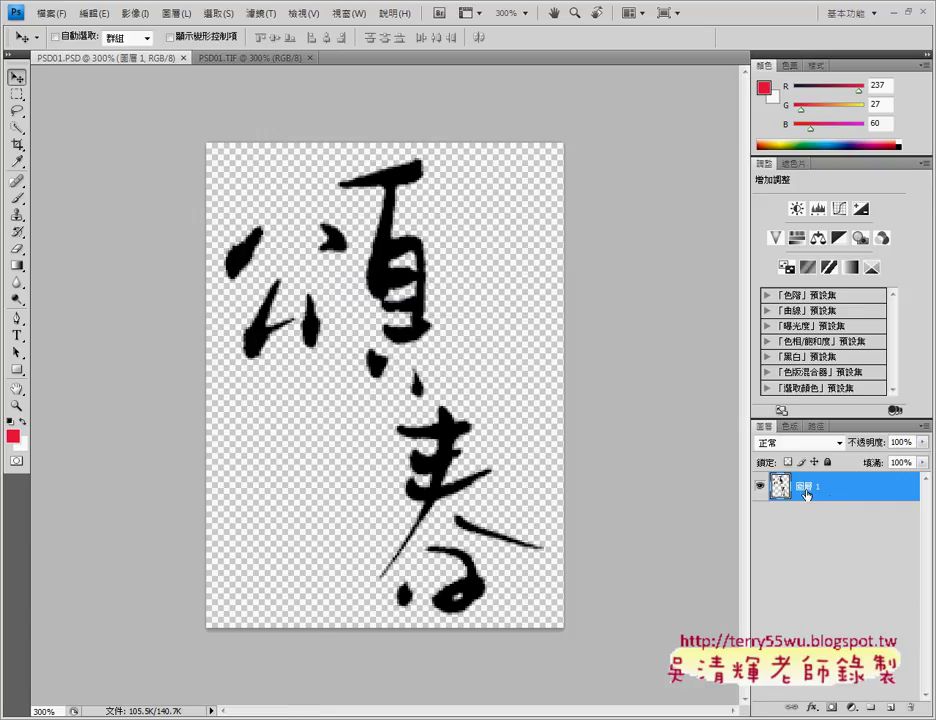
pyautogui.doubleClick(806, 494)
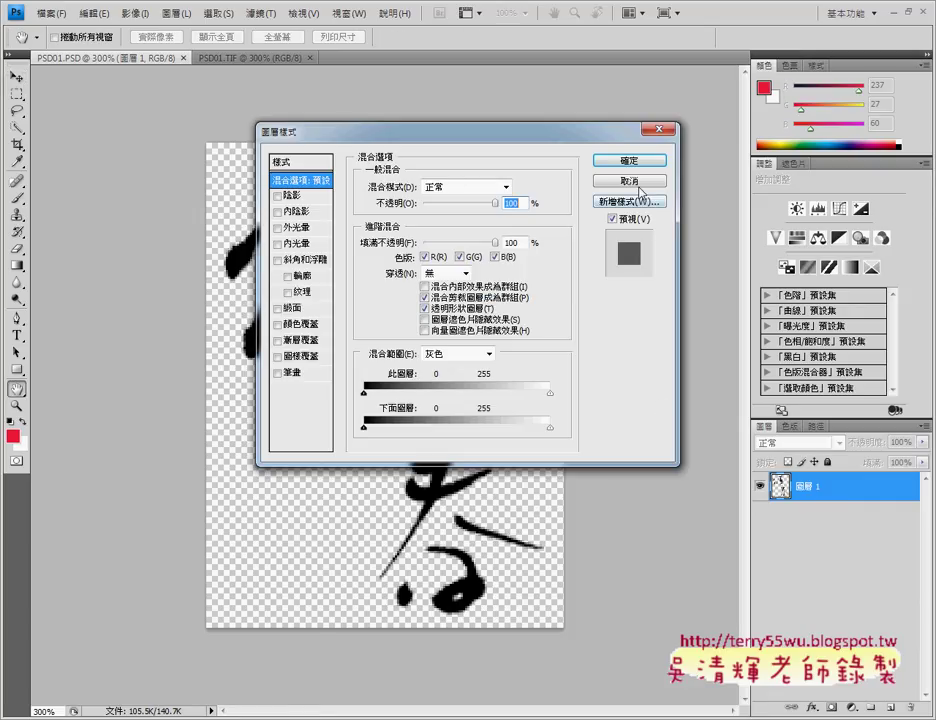
pyautogui.click(636, 183)
# - Rename the calligraphy layer from 圖層 1 to 頌春-黑
pyautogui.doubleClick(808, 486)
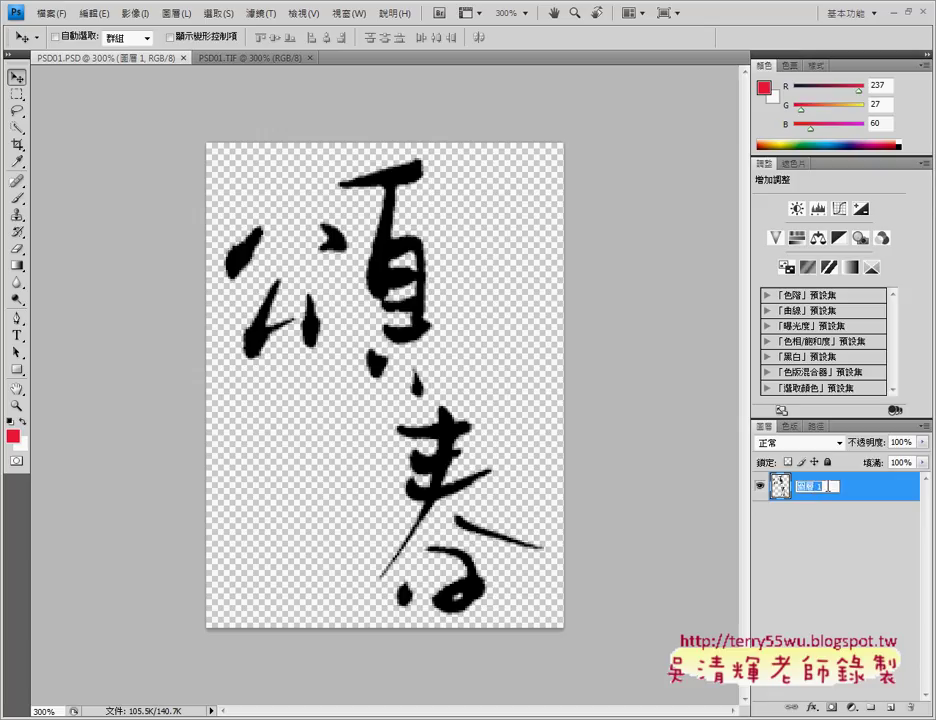
pyautogui.write('sx')
pyautogui.press('4')
pyautogui.press('space')
pyautogui.press('space')
pyautogui.press('Down')
pyautogui.press('Down')
pyautogui.press('Return')
pyautogui.press('Return')
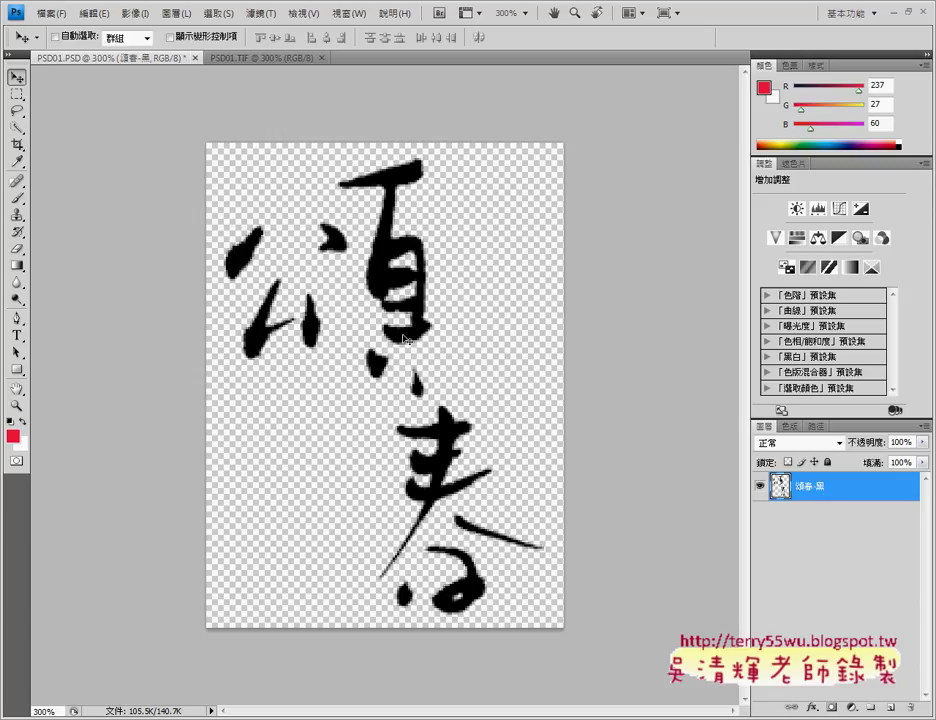
# - Duplicate the 頌春-黑 layer as a new layer named 頌春-白
pyautogui.rightClick(842, 490)
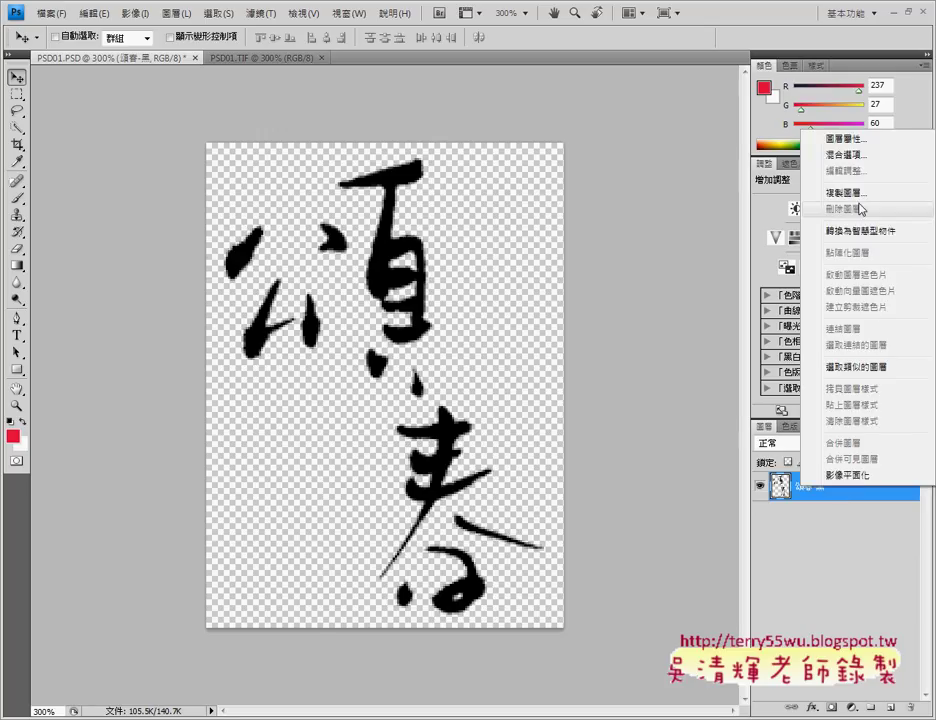
pyautogui.click(855, 193)
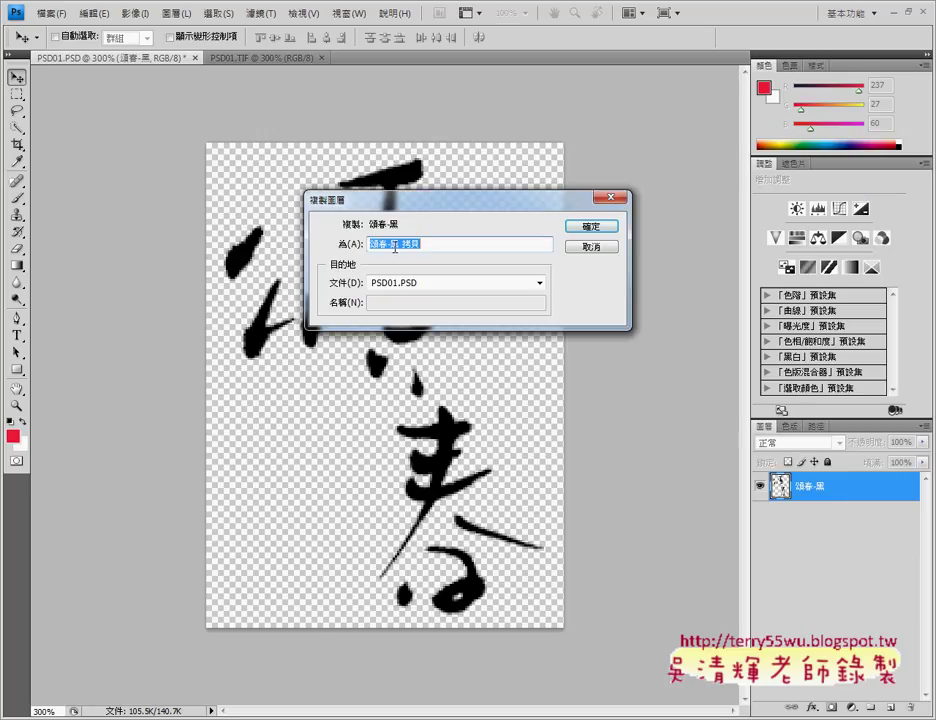
pyautogui.moveTo(389, 244); pyautogui.dragTo(470, 244)
pyautogui.press('Escape')
pyautogui.write('6')
pyautogui.press('Return')
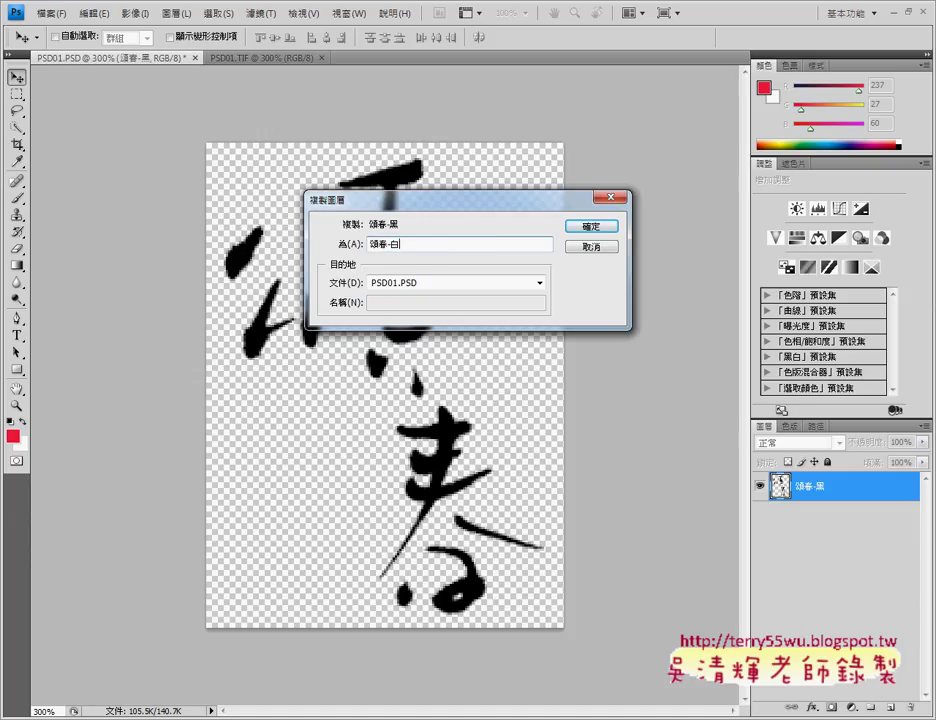
pyautogui.press('Return')
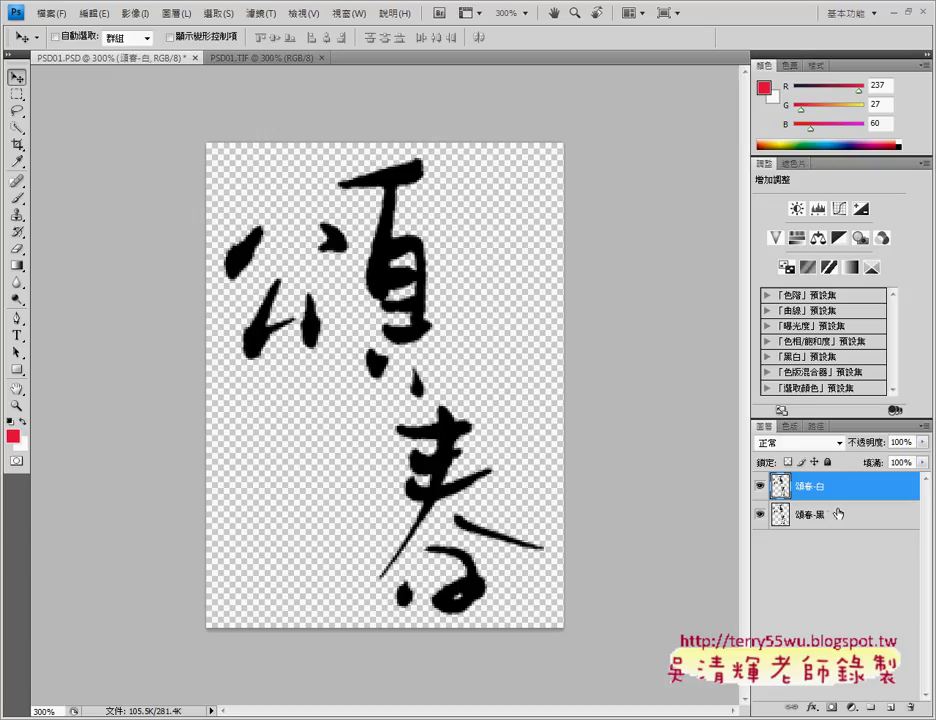
# - Reselect the 頌春-白 layer and pick the Quick Selection tool
pyautogui.click(820, 514)
pyautogui.click(824, 488)
pyautogui.click(17, 127)
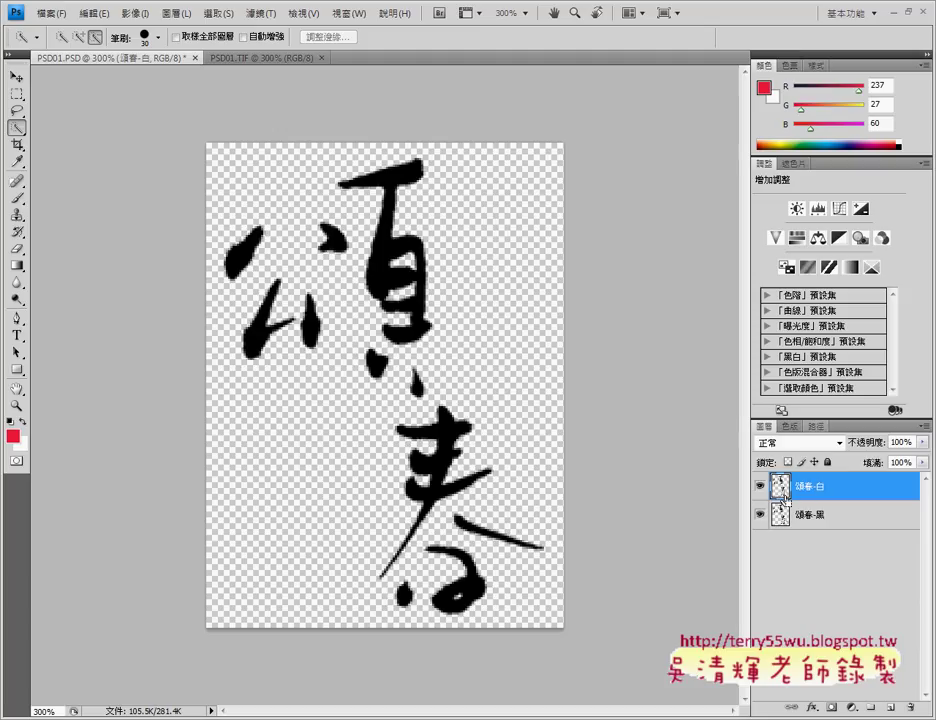
# - Load the 頌春 stroke pixels of the 頌春-白 layer as a selection
pyautogui.moveTo(773, 475)
pyautogui.mouseDown()
pyautogui.moveTo(771, 501)
pyautogui.moveTo(784, 476)
pyautogui.mouseUp()
pyautogui.press('Escape')
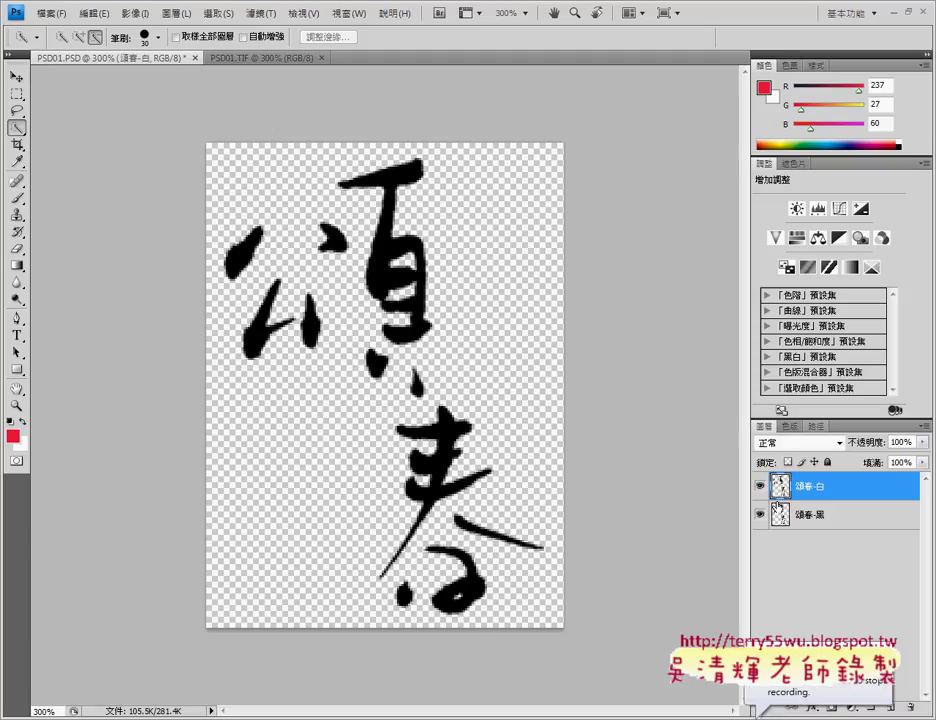
pyautogui.rightClick(776, 487)
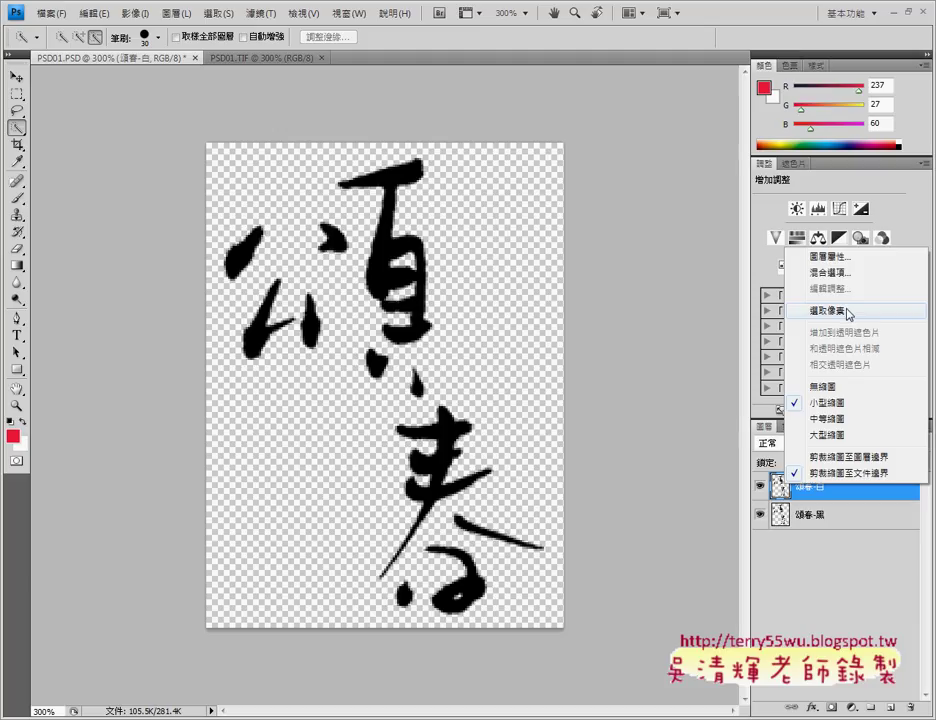
pyautogui.click(846, 311)
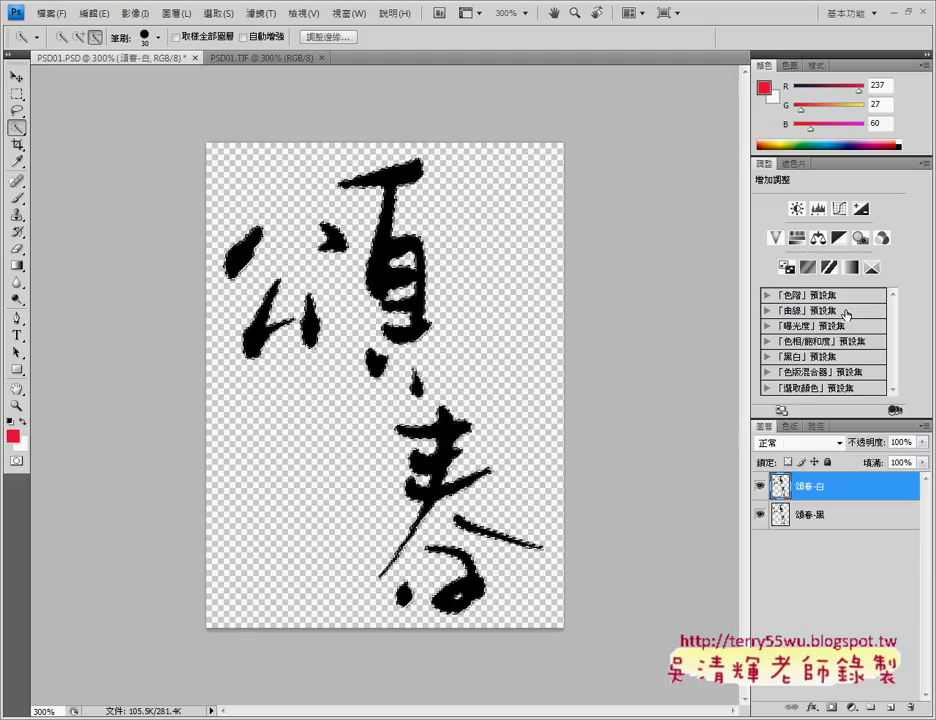
pyautogui.rightClick(779, 486)
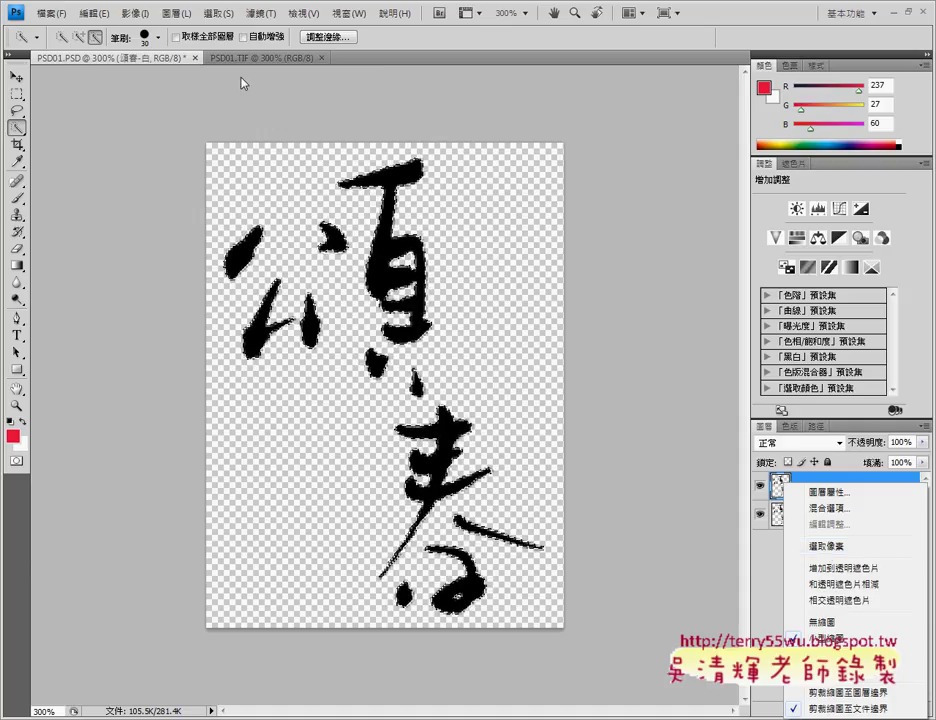
pyautogui.click(96, 20)
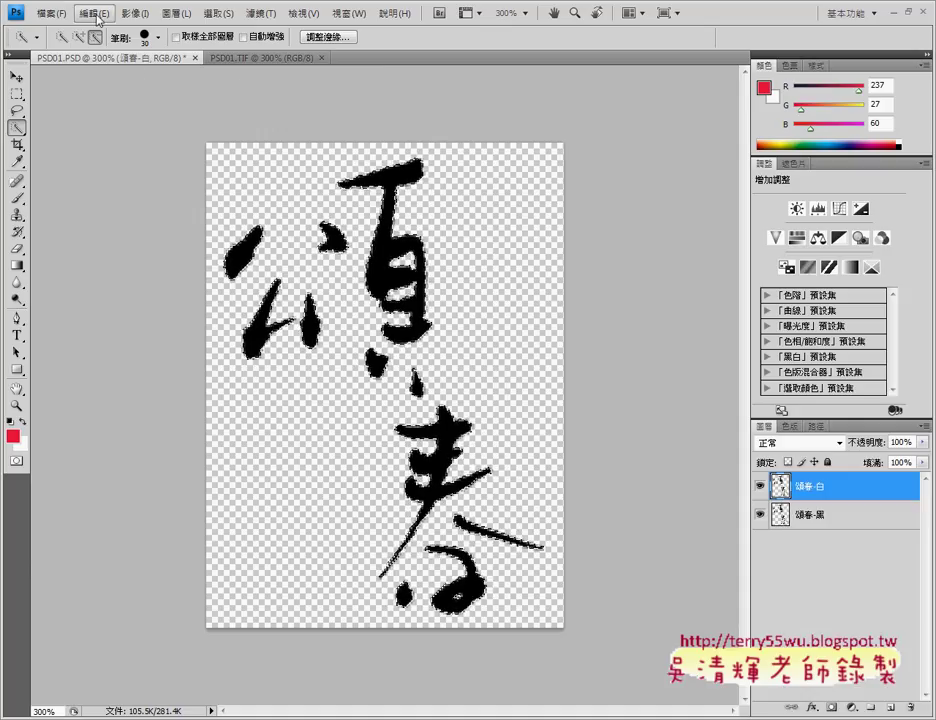
# - Fill the selected strokes with White using Edit > Fill
pyautogui.click(96, 20)
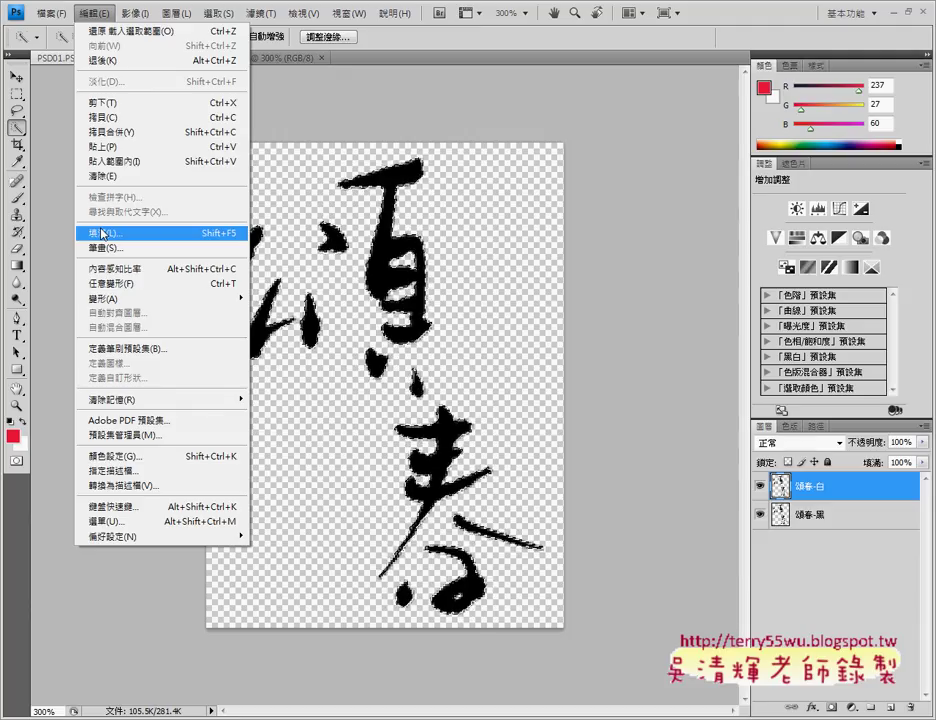
pyautogui.click(104, 233)
pyautogui.click(443, 234)
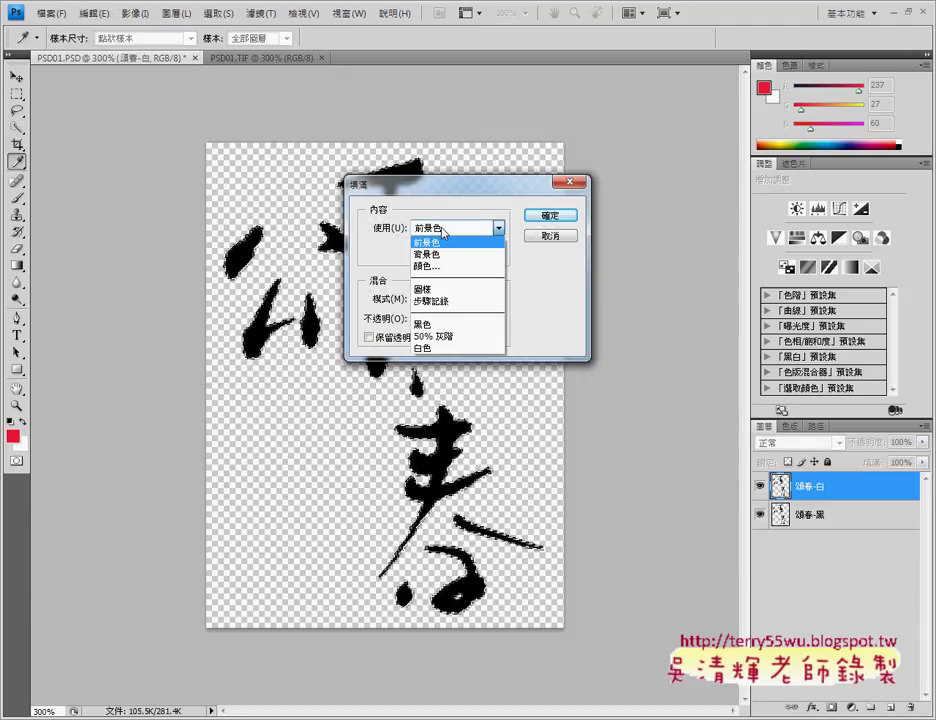
pyautogui.click(443, 352)
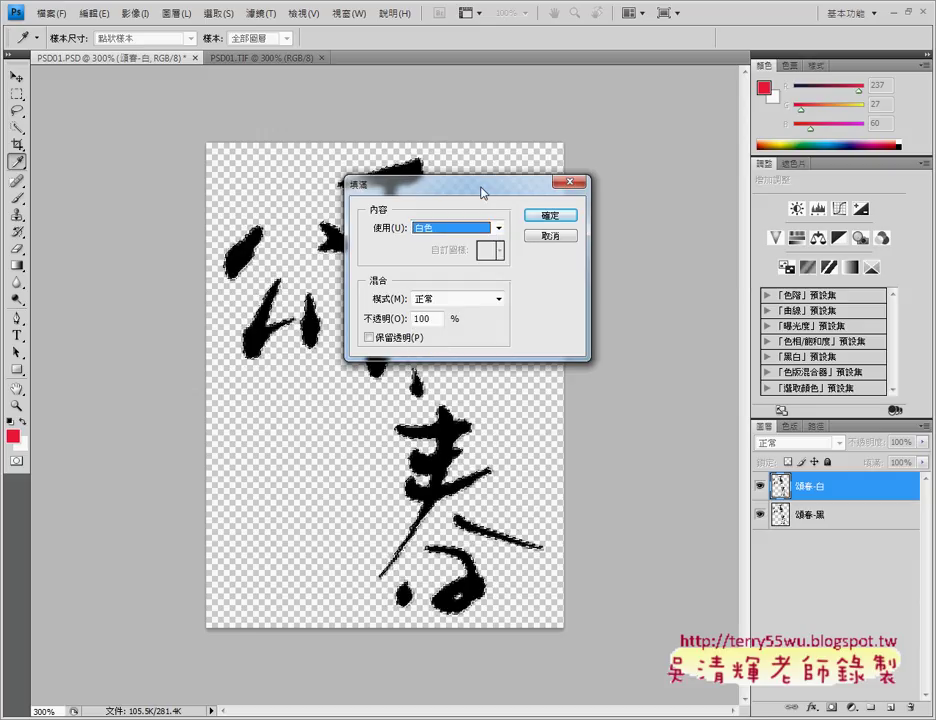
pyautogui.moveTo(480, 185); pyautogui.dragTo(648, 176)
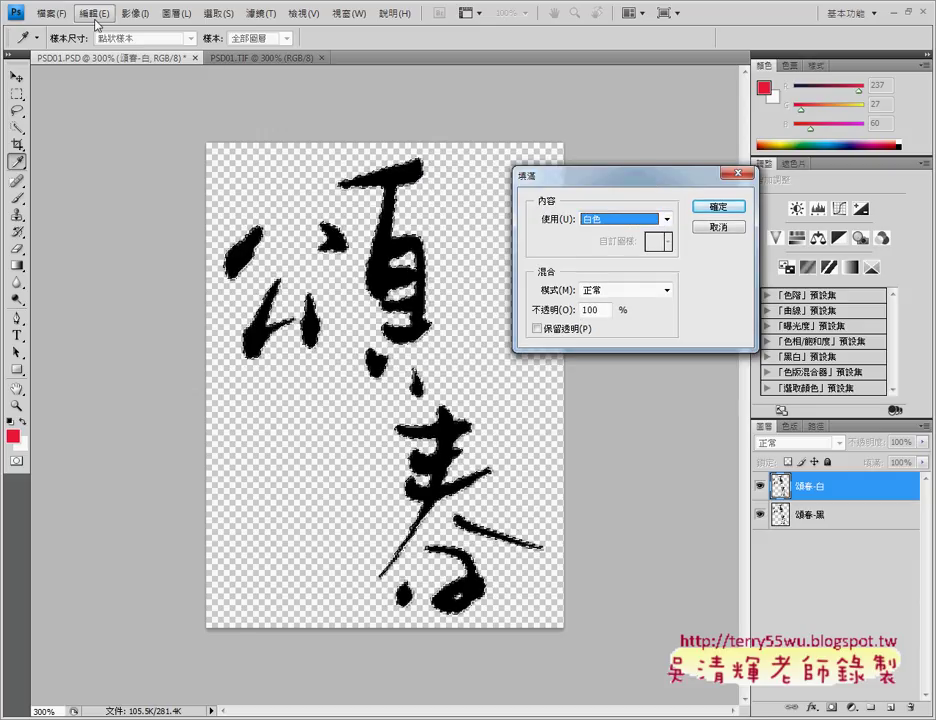
pyautogui.click(729, 208)
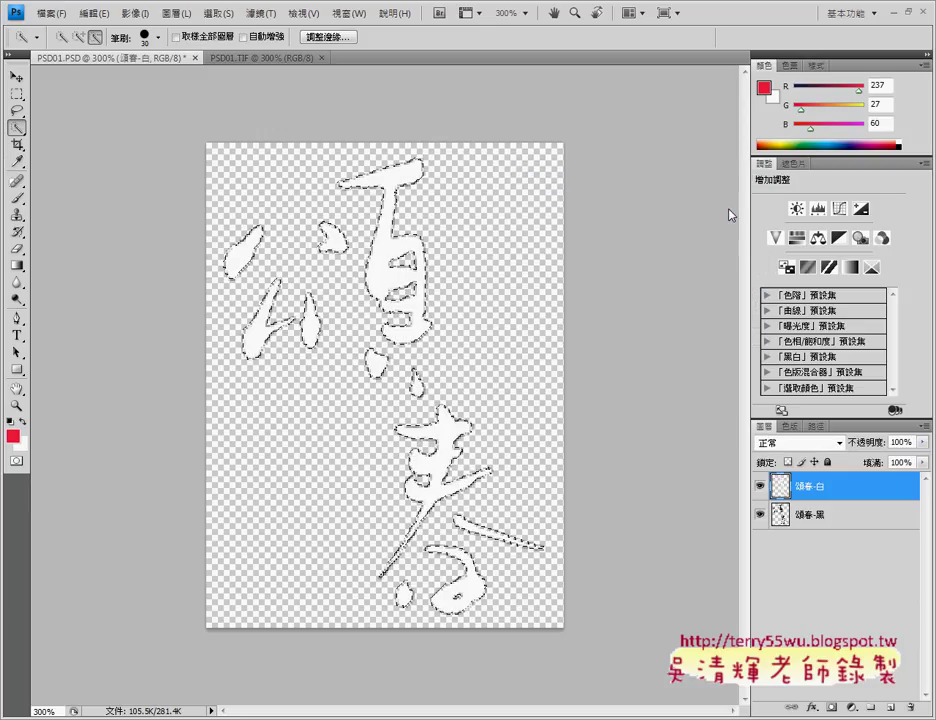
# - Switch to the Move tool and deselect the letters with Select > Deselect
pyautogui.click(15, 75)
pyautogui.click(220, 15)
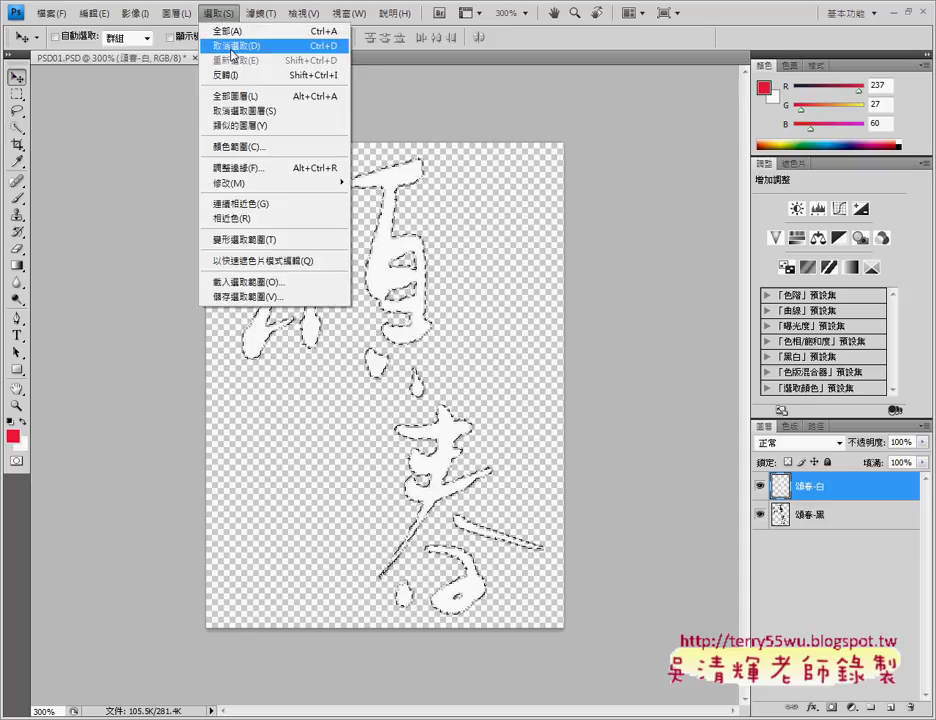
pyautogui.click(233, 47)
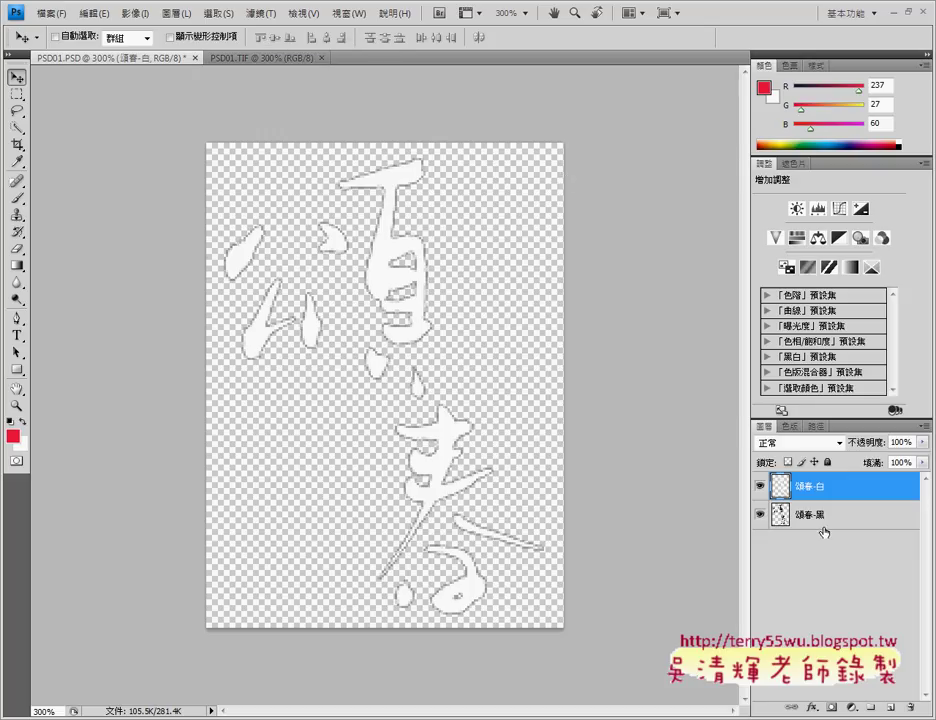
# - Toggle the 頌春-白 layer's visibility to compare, then view the PSD01.TIF reference card
pyautogui.click(760, 487)
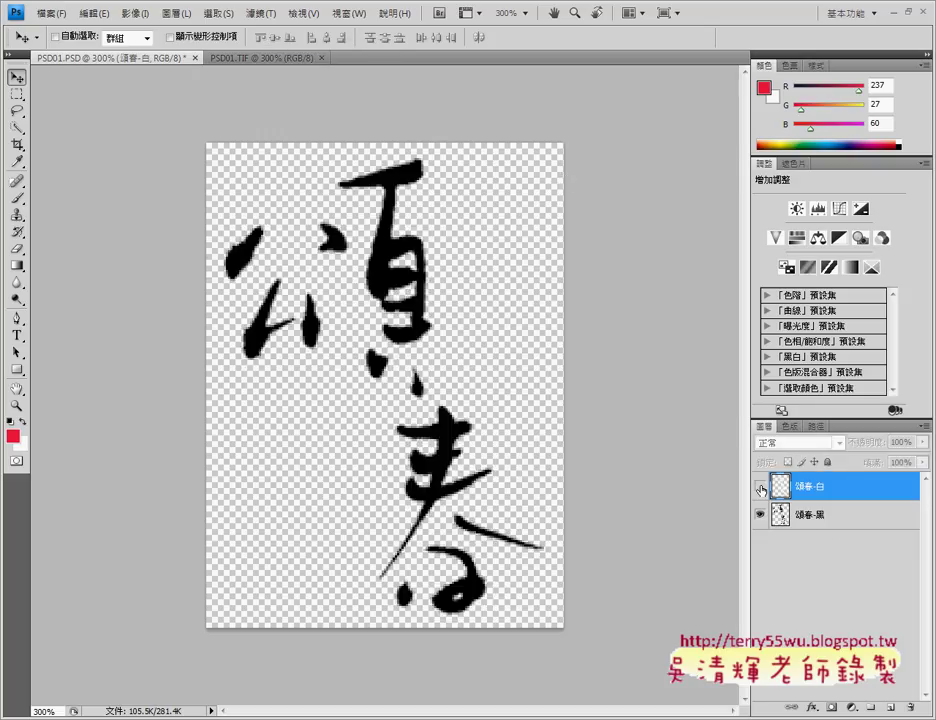
pyautogui.click(760, 487)
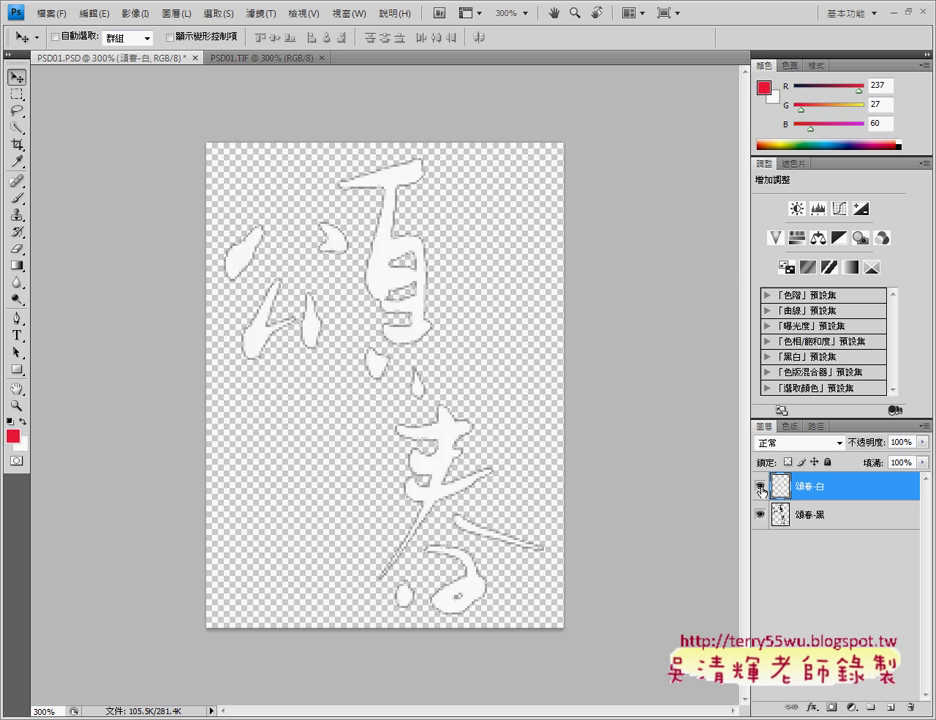
pyautogui.click(760, 487)
pyautogui.click(760, 487)
pyautogui.click(257, 58)
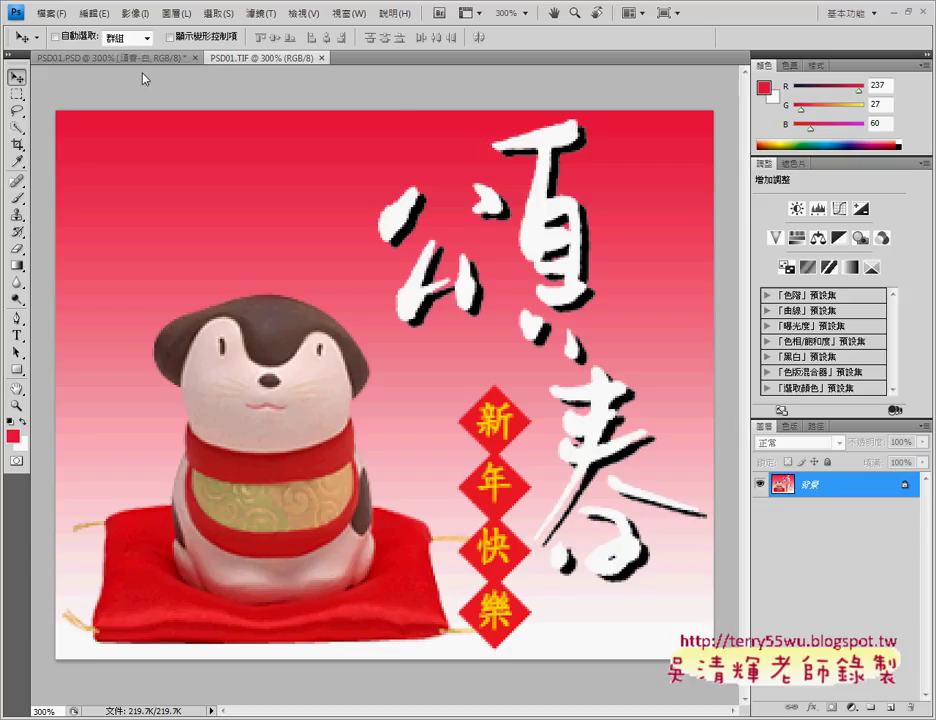
# - Back in PSD01.PSD, trial-nudge the 頌春-白 layer up-left and back to gauge the offset
pyautogui.click(120, 57)
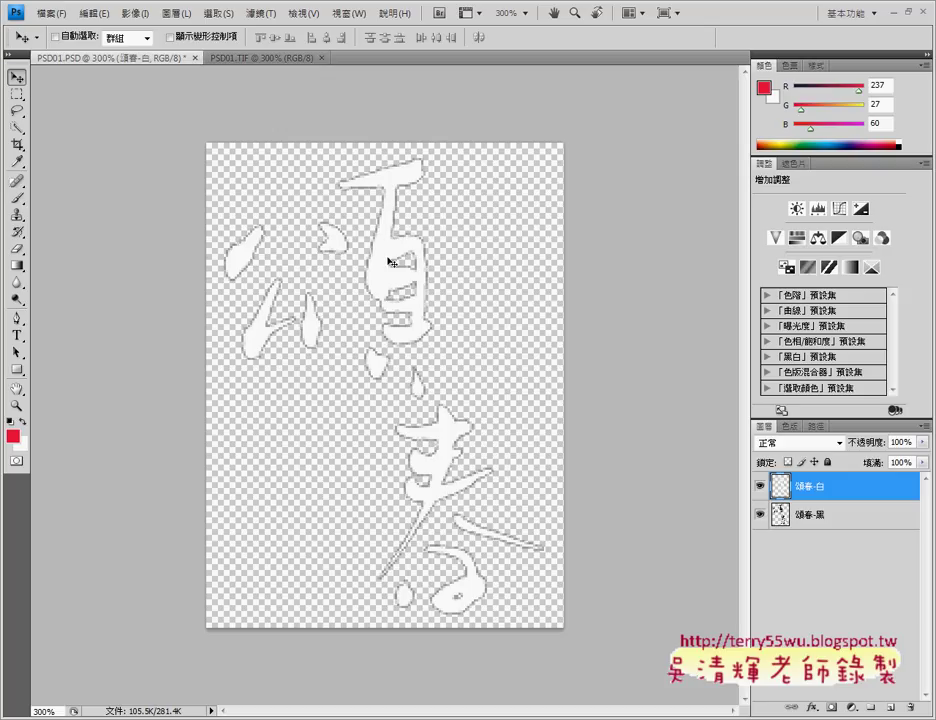
pyautogui.press('Left')
pyautogui.press('Left')
pyautogui.press('Up')
pyautogui.press('Up')
pyautogui.press('Left')
pyautogui.press('Up')
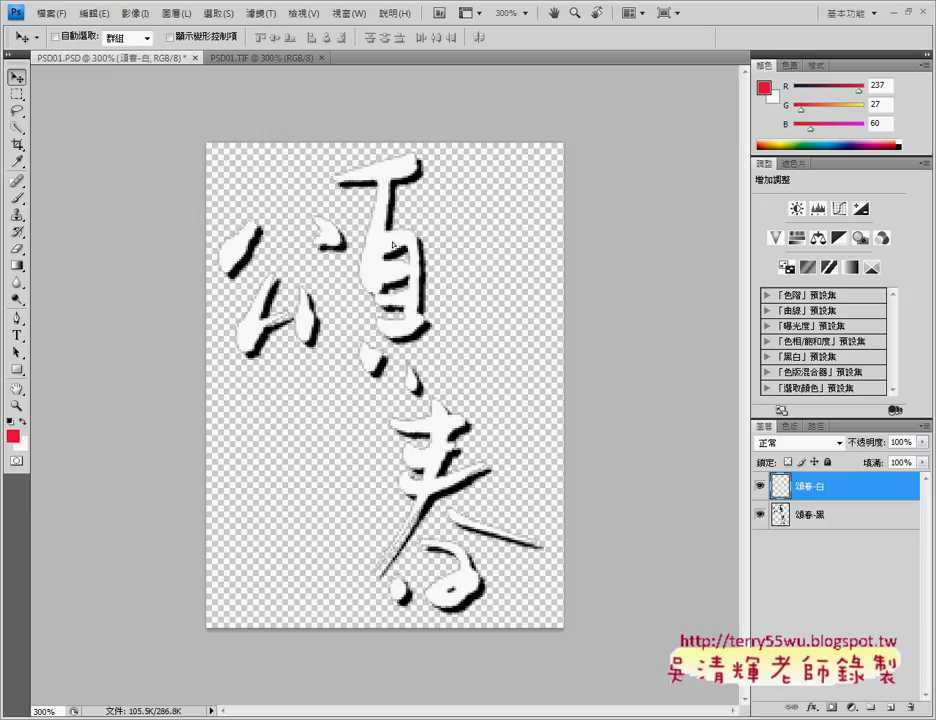
pyautogui.press('Right')
pyautogui.press('Right')
pyautogui.press('Down')
pyautogui.press('Down')
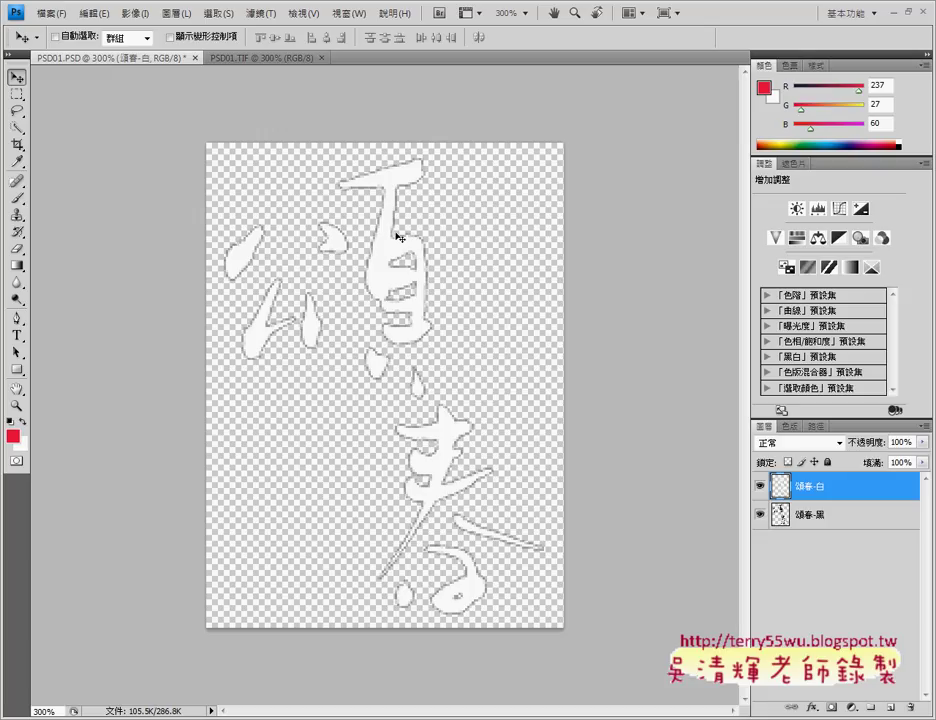
pyautogui.press('Left')
pyautogui.press('Left')
pyautogui.press('Up')
pyautogui.press('Up')
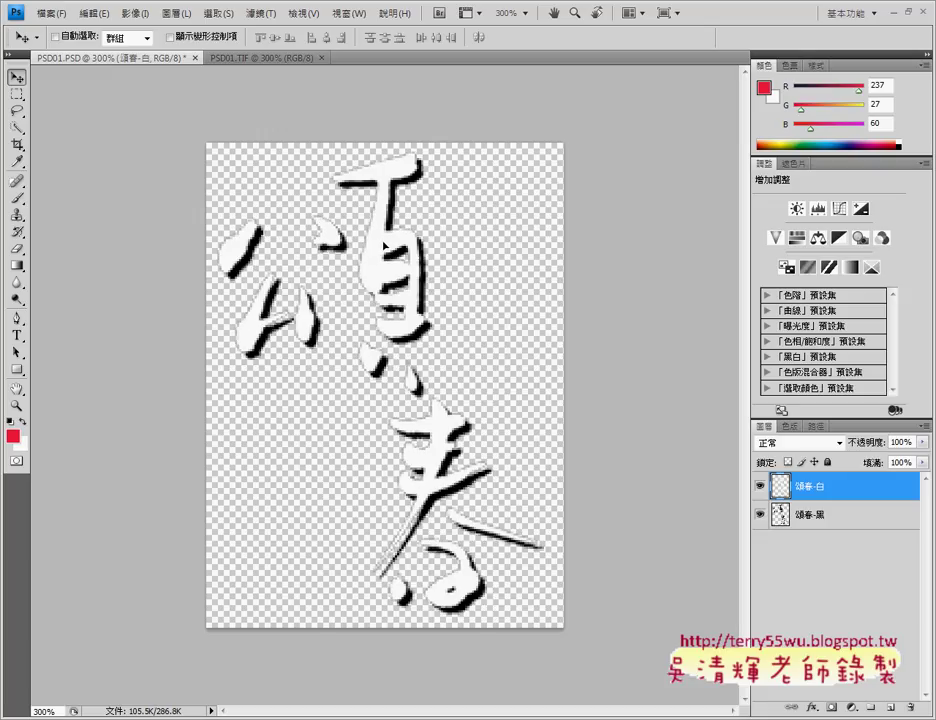
pyautogui.press('Left')
pyautogui.press('Up')
pyautogui.press('Left')
pyautogui.press('Up')
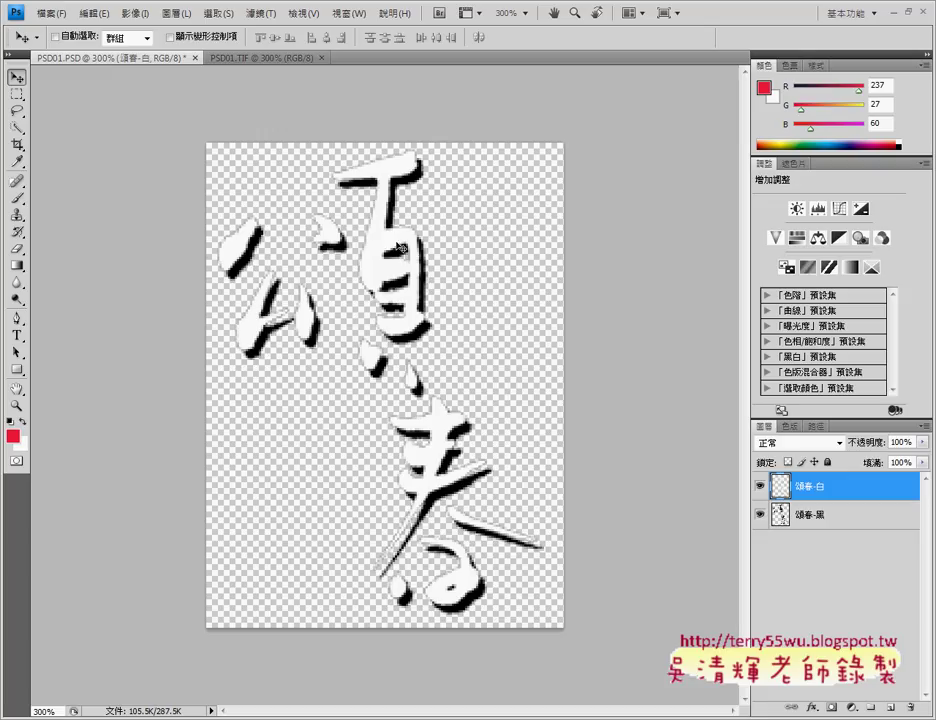
pyautogui.press('Right')
pyautogui.press('Down')
pyautogui.press('Right')
pyautogui.press('Down')
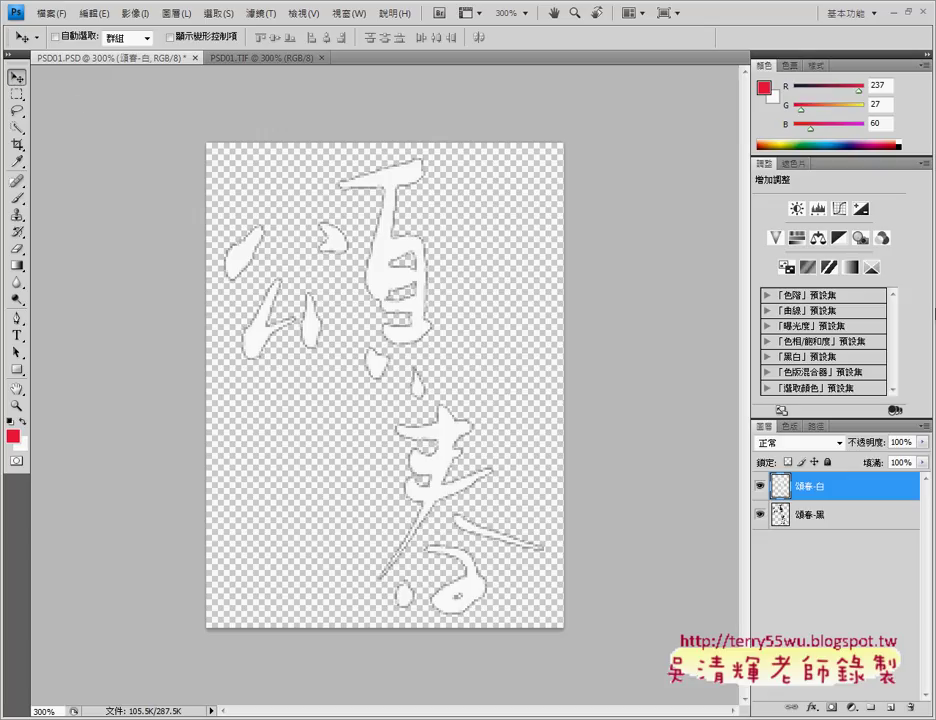
# - Nudge the 頌春-白 layer up-left into its final offset, revealing the black shadow edge
pyautogui.press('Up')
pyautogui.press('Left')
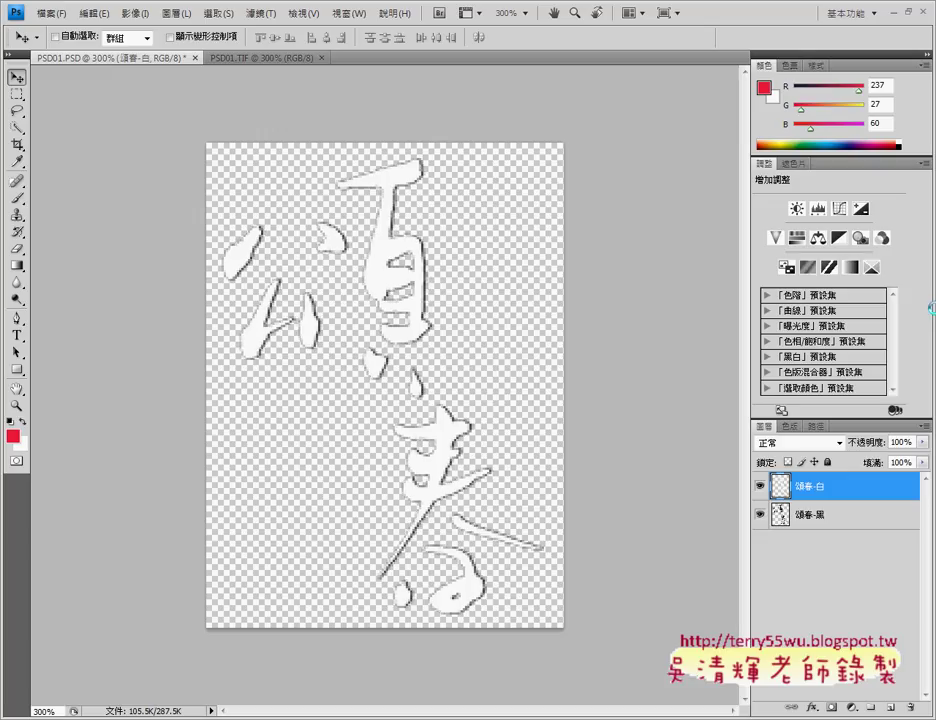
pyautogui.press('Up')
pyautogui.press('Left')
pyautogui.press('Up')
pyautogui.press('Left')
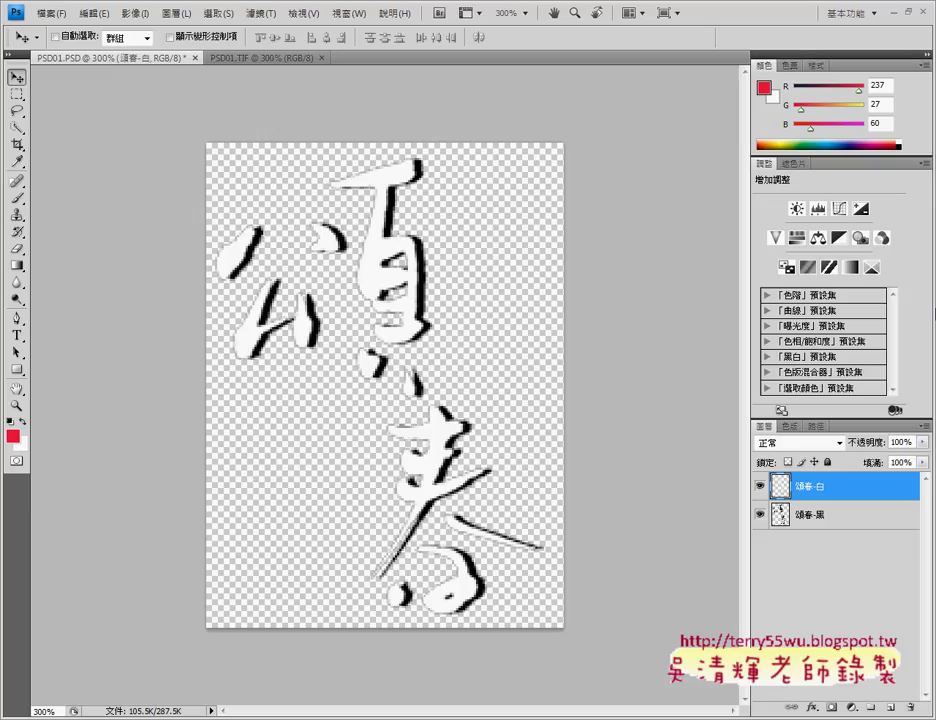
pyautogui.press('Up')
pyautogui.press('Left')
pyautogui.press('Up')
pyautogui.press('Left')
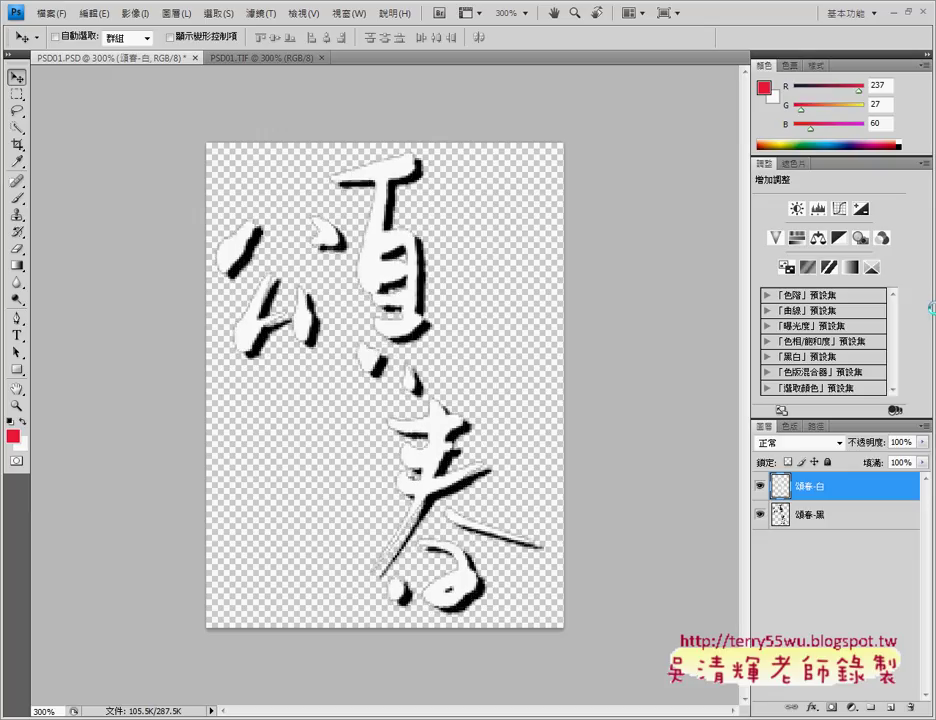
pyautogui.press('Up')
pyautogui.press('Left')
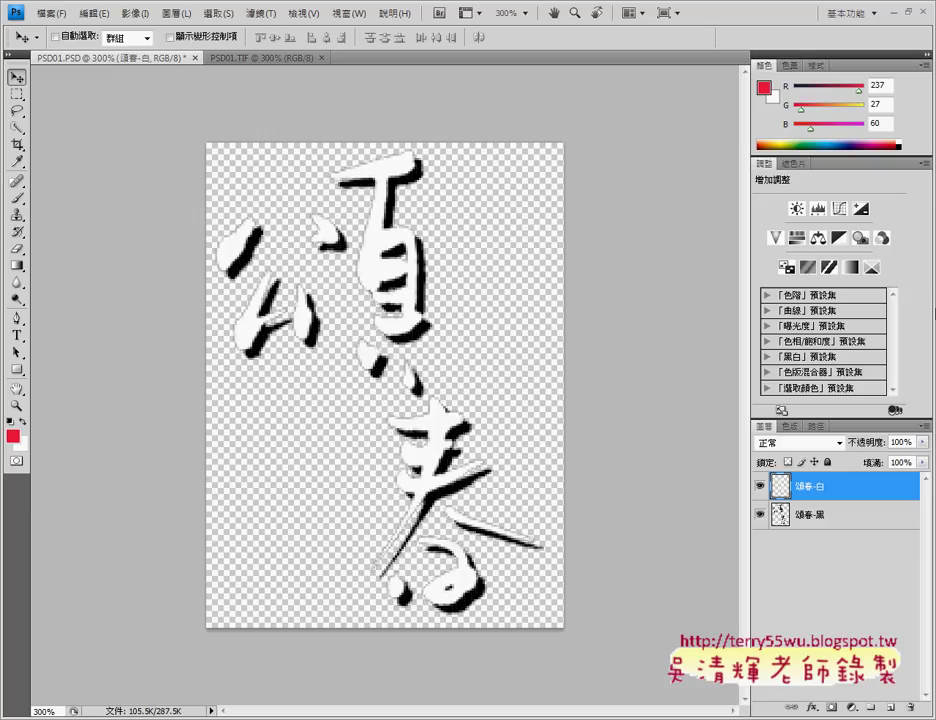
pyautogui.press('Down')
pyautogui.press('Right')
pyautogui.press('Down')
pyautogui.press('Right')
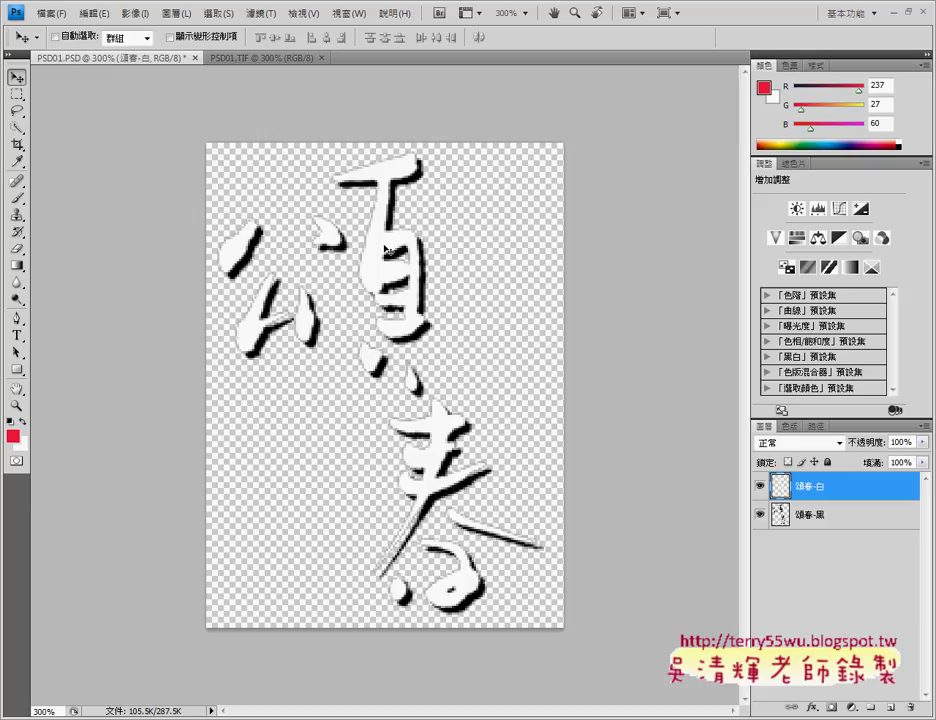
# - Select both 頌春-白 and 頌春-黑 layers and link them with Link Layers
pyautogui.keyDown('shift'); pyautogui.click(842, 524); pyautogui.keyUp('shift')
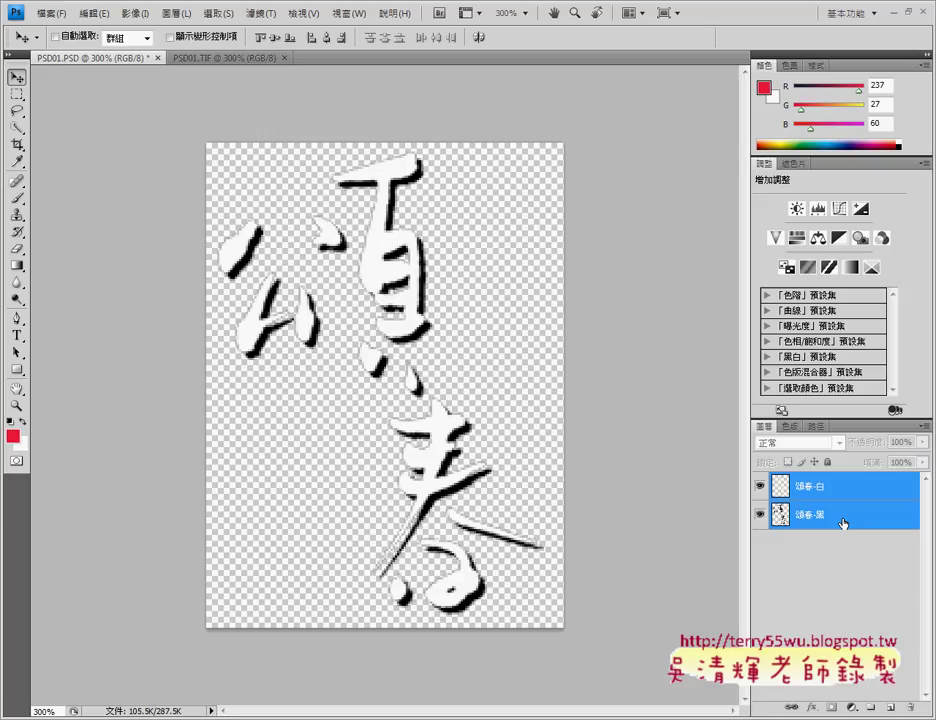
pyautogui.keyDown('ctrl'); pyautogui.click(842, 522); pyautogui.keyUp('ctrl')
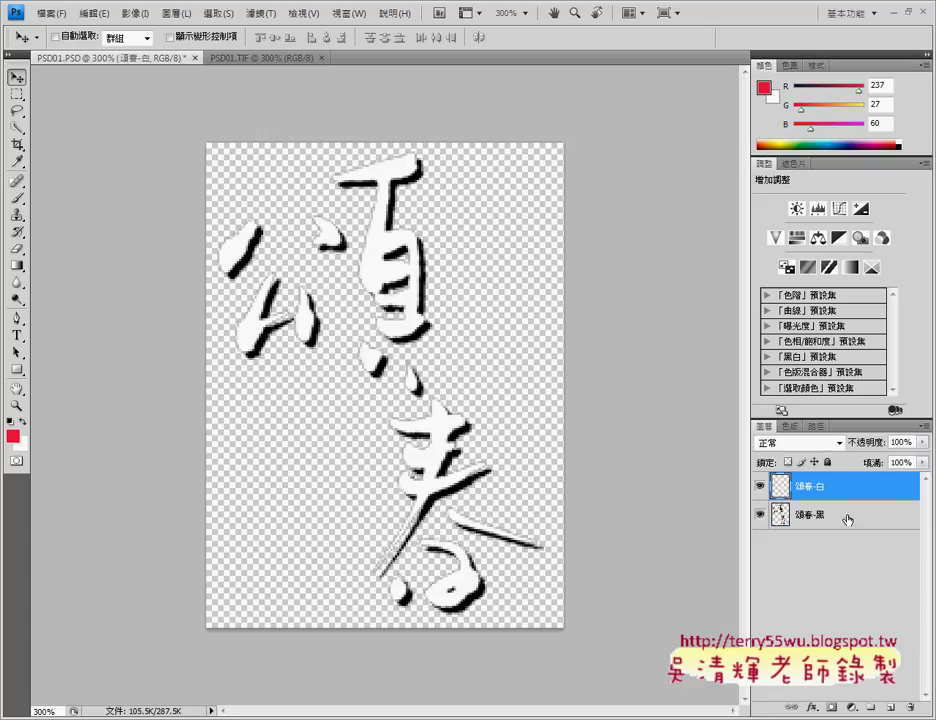
pyautogui.keyDown('ctrl'); pyautogui.click(845, 524); pyautogui.keyUp('ctrl')
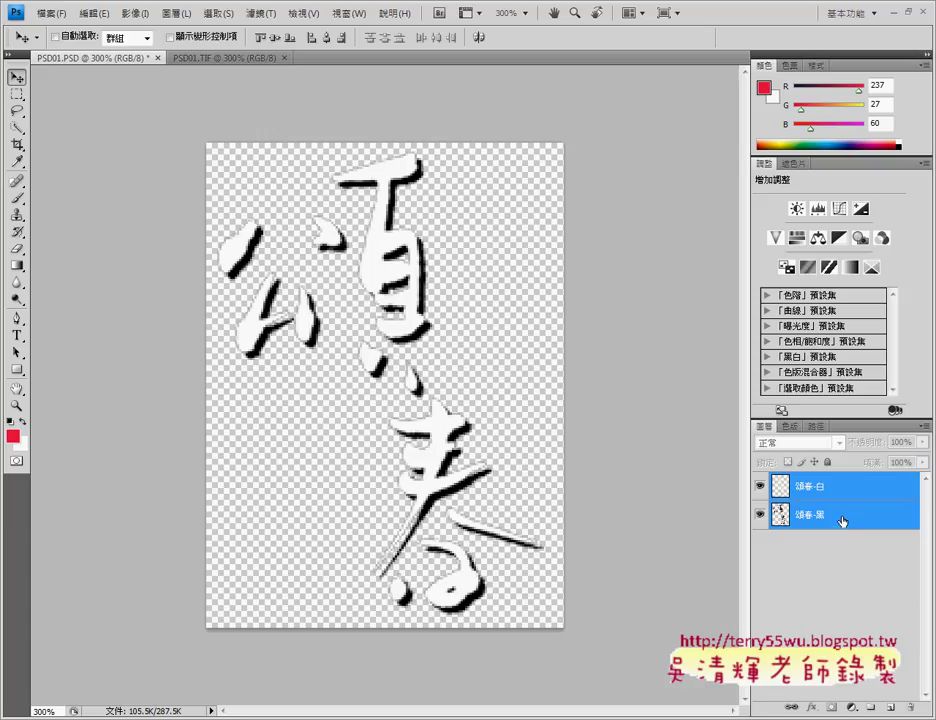
pyautogui.rightClick(843, 521)
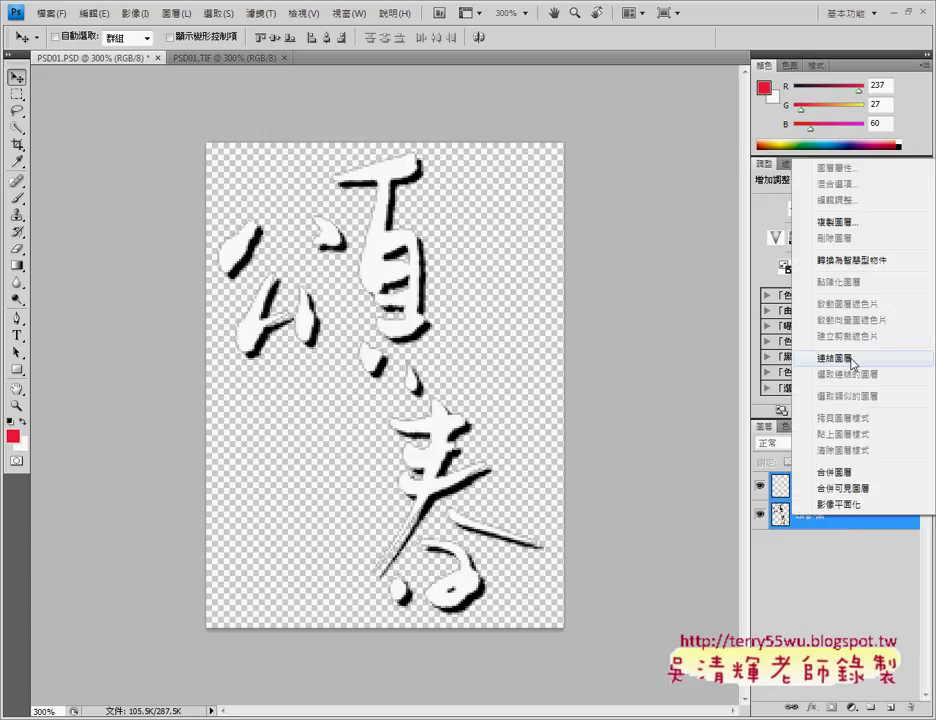
pyautogui.click(851, 360)
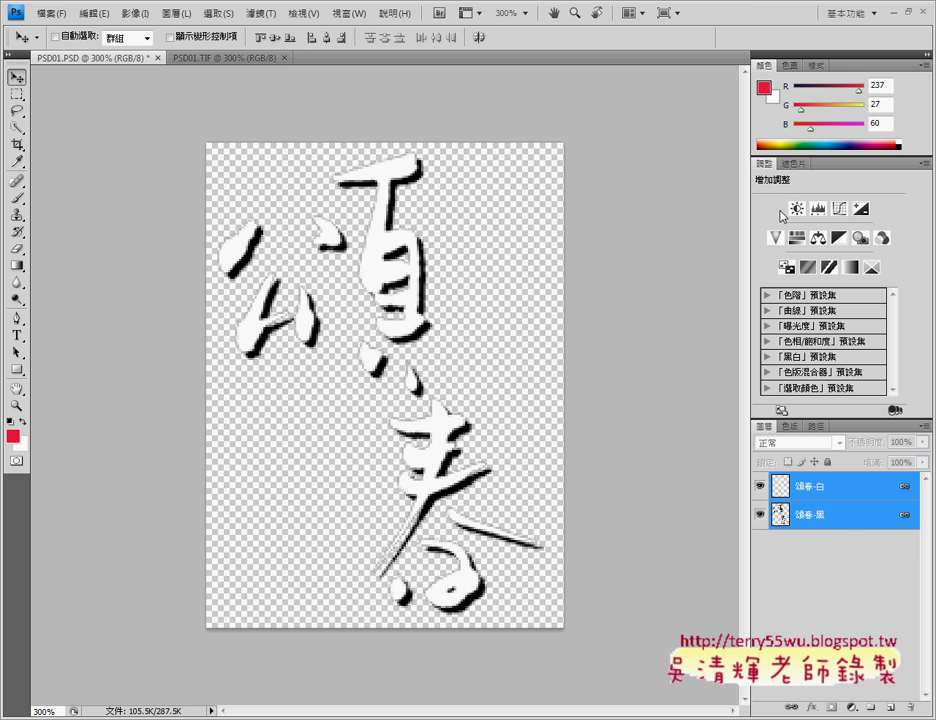
# - Restore down Photoshop, open drive D: in Computer, and first try dragging 102.psd over
pyautogui.doubleClick(755, 14)
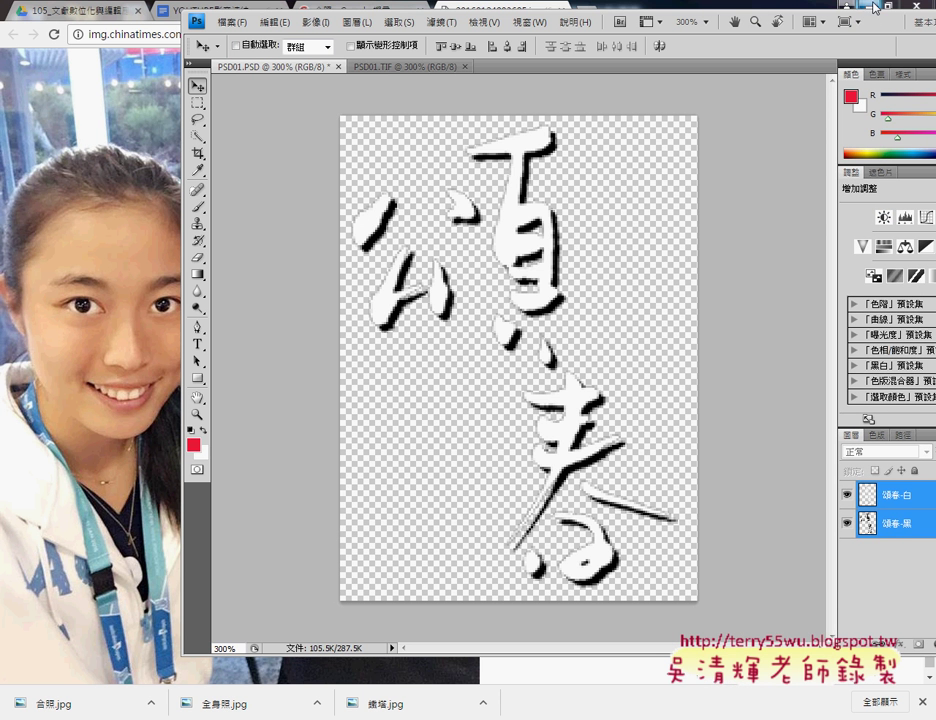
pyautogui.click(636, 8)
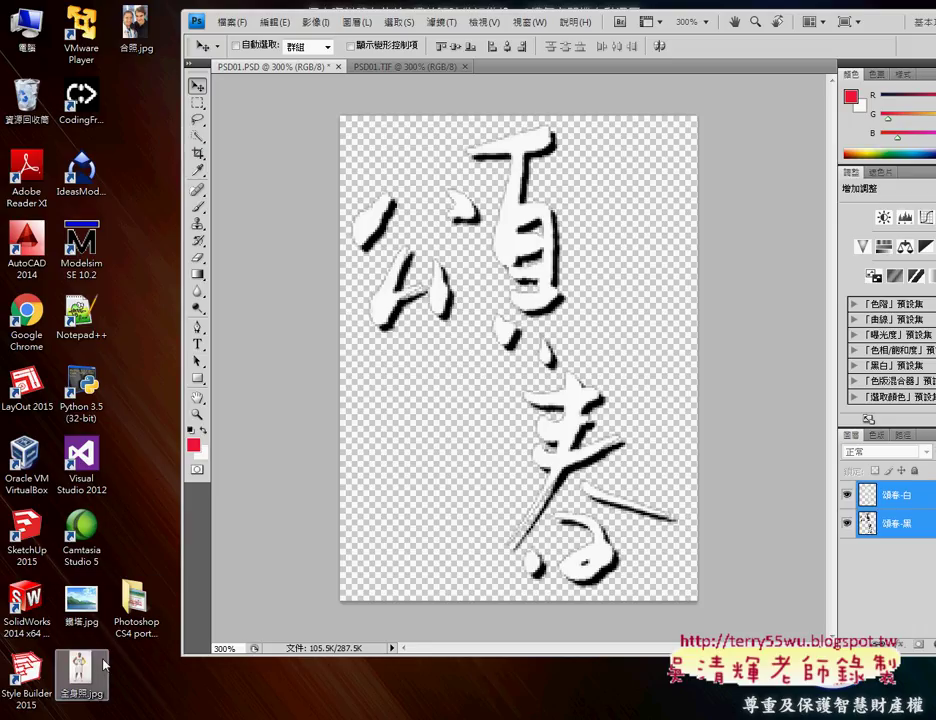
pyautogui.doubleClick(22, 50)
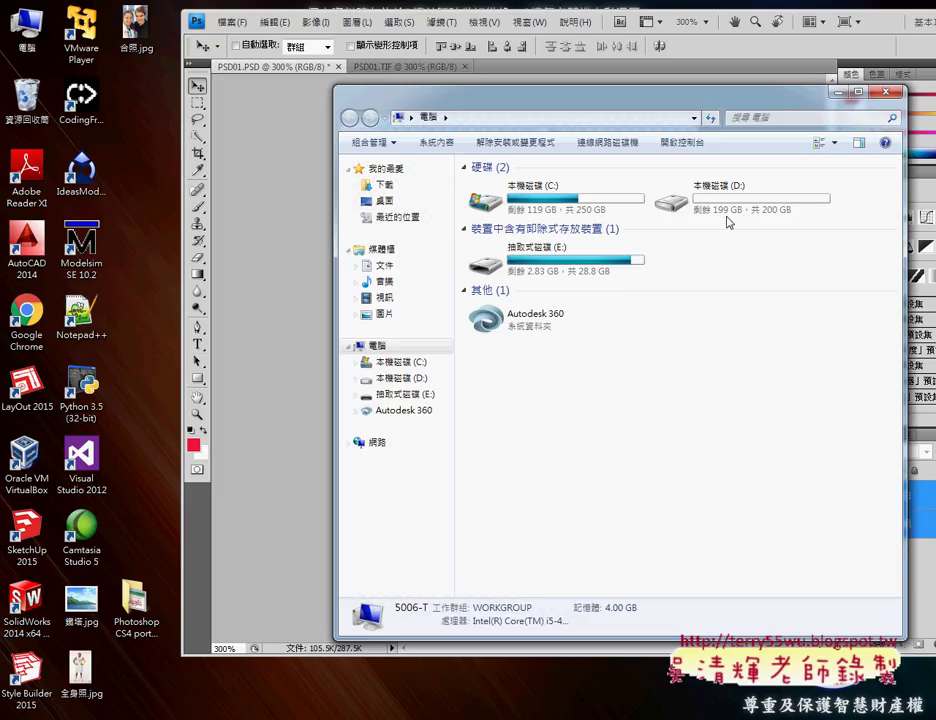
pyautogui.doubleClick(728, 220)
pyautogui.moveTo(505, 188); pyautogui.dragTo(576, 70)
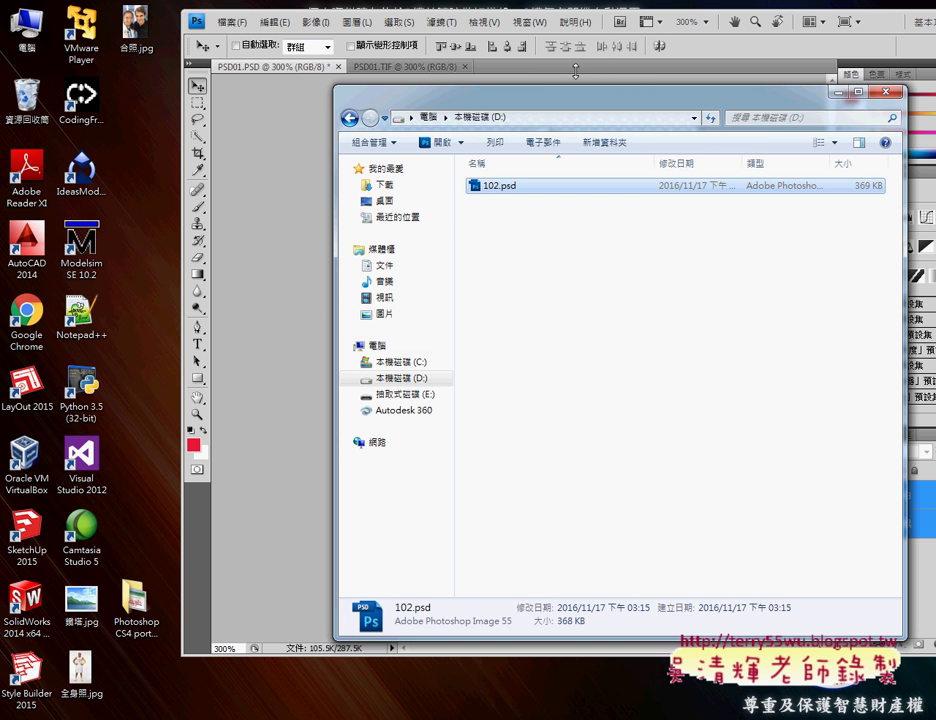
# - Drag 102.psd from the drive D: window onto Photoshop's tab bar to open it
pyautogui.click(883, 91)
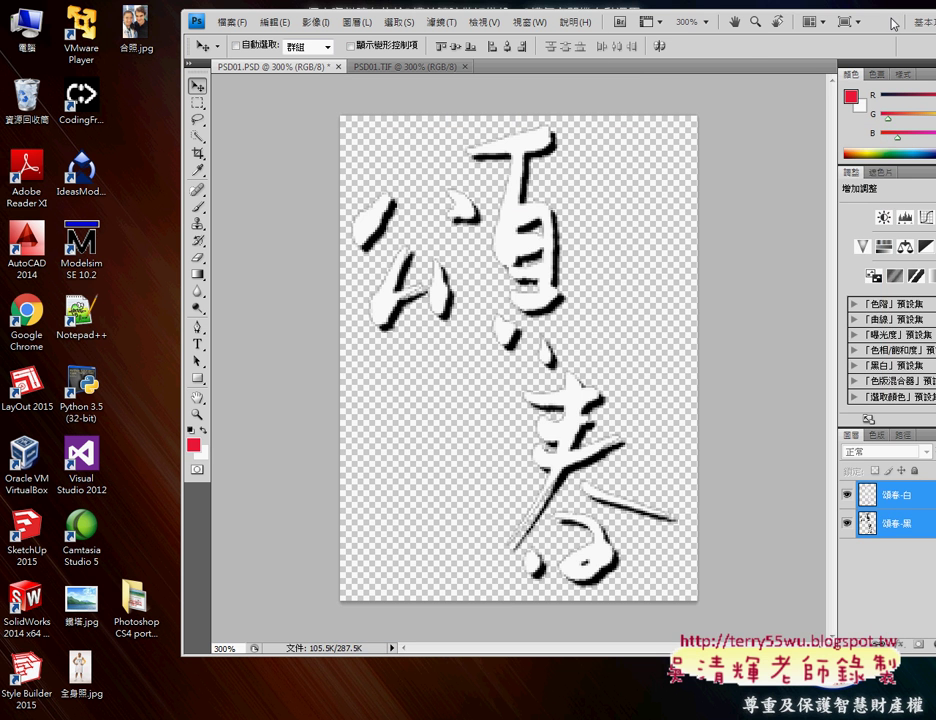
pyautogui.doubleClick(893, 22)
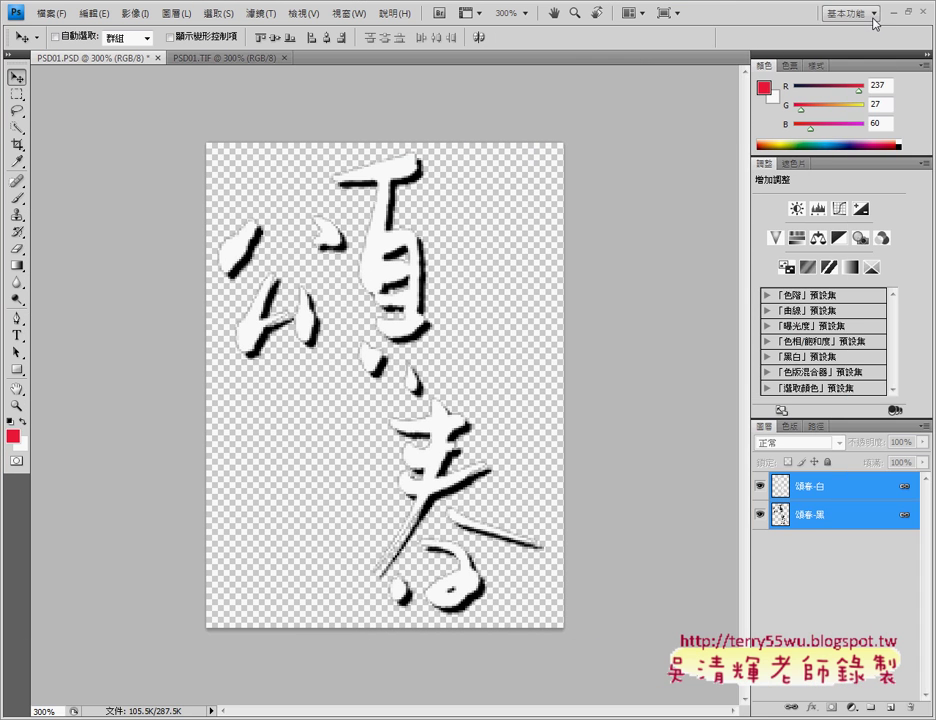
pyautogui.doubleClick(800, 16)
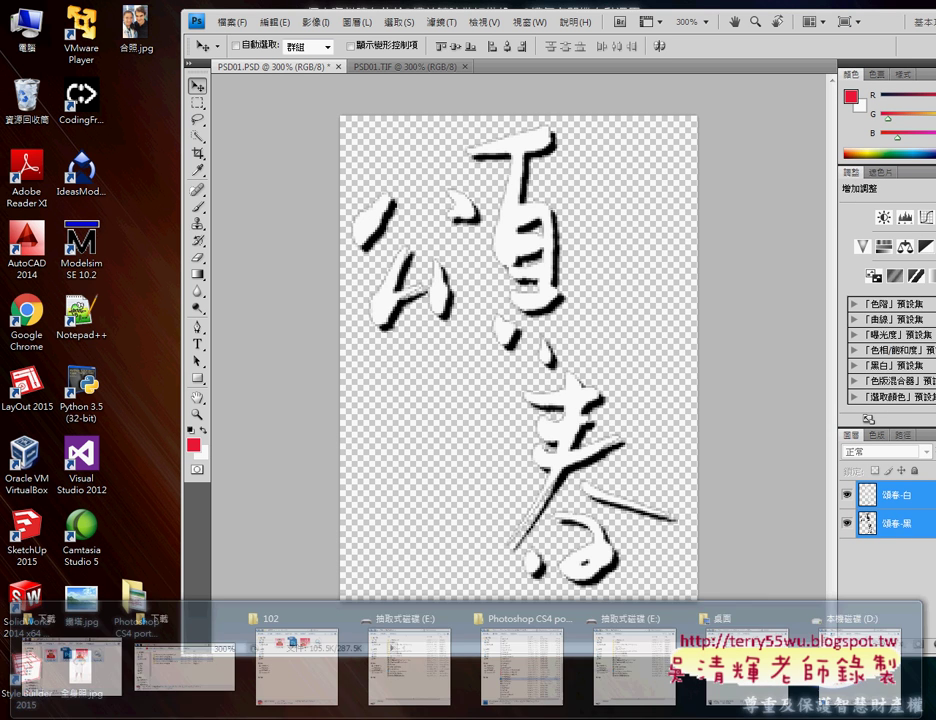
pyautogui.click(850, 662)
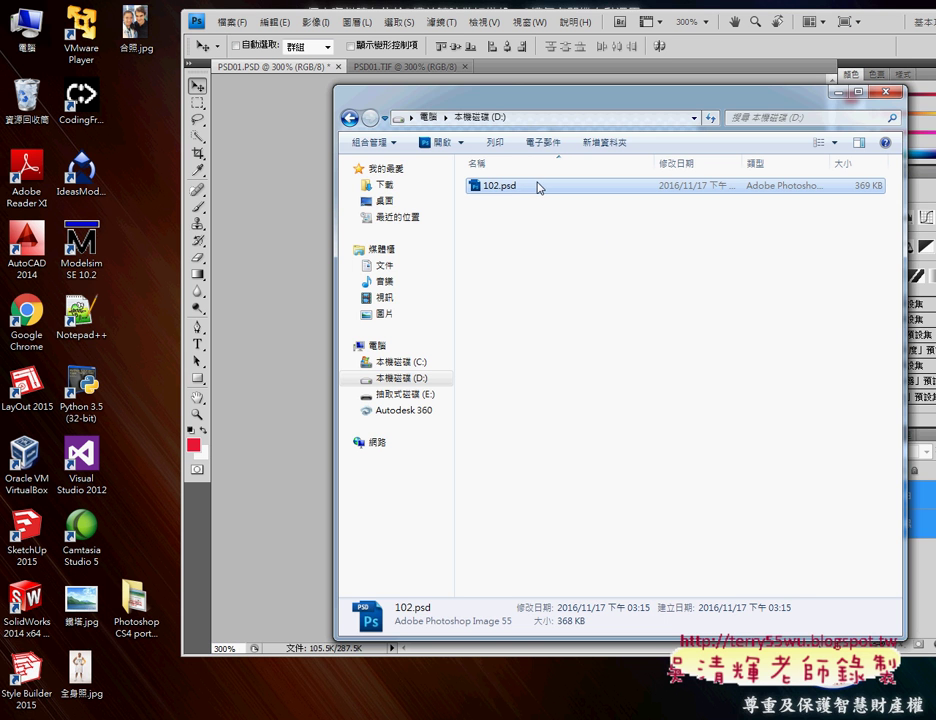
pyautogui.moveTo(538, 187); pyautogui.dragTo(412, 66)
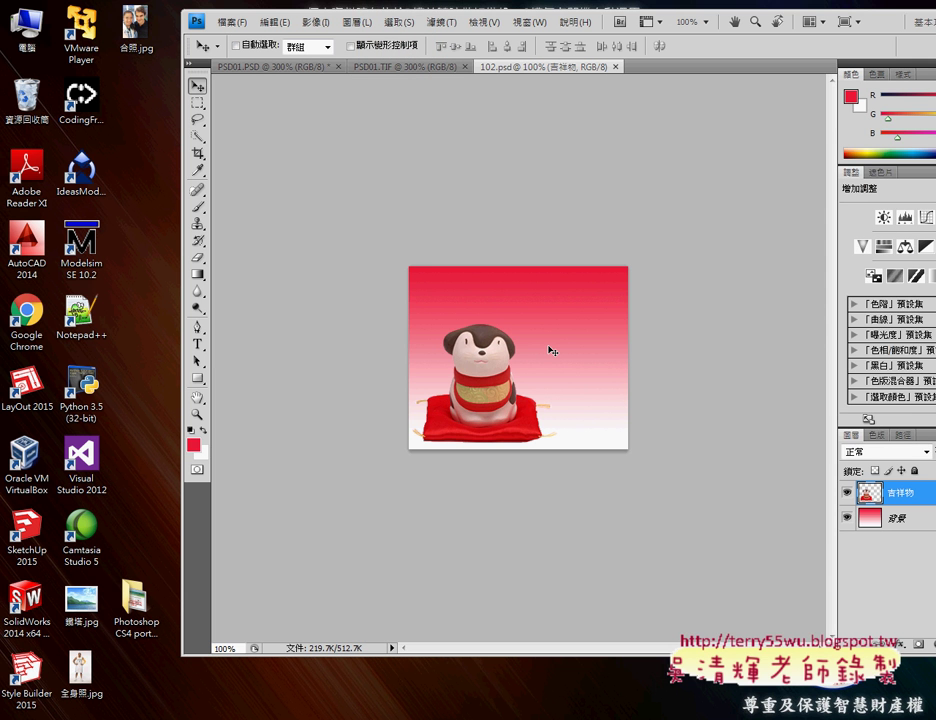
# - Zoom 102.psd to 300%, then return to maximized PSD01.PSD and drag the linked 頌春 layers toward the tabs
pyautogui.hotkey('ctrl', '+')
pyautogui.hotkey('ctrl', '+')
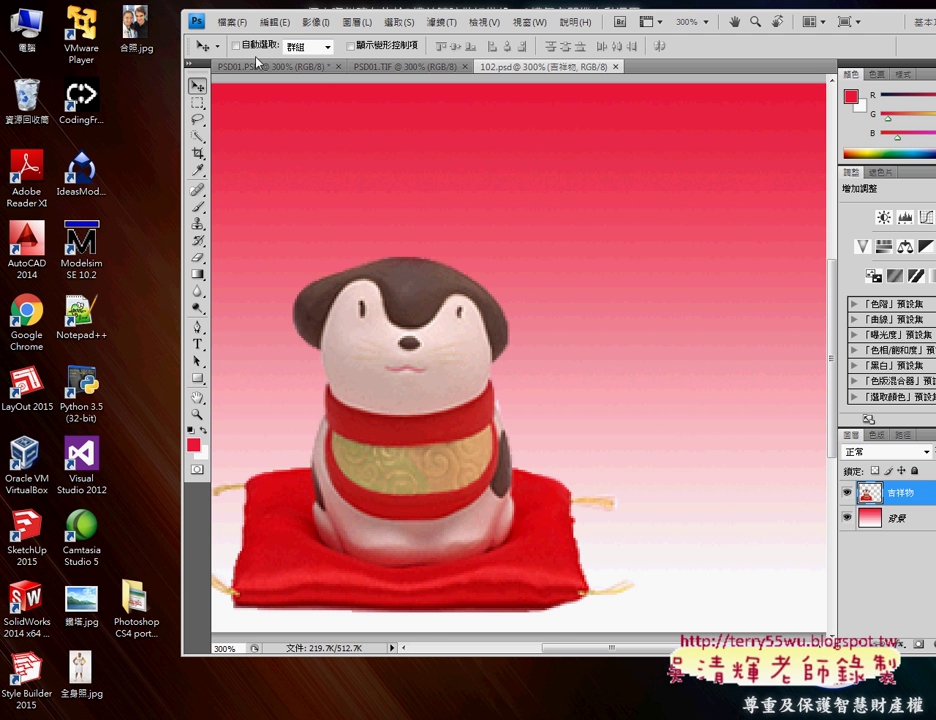
pyautogui.click(257, 64)
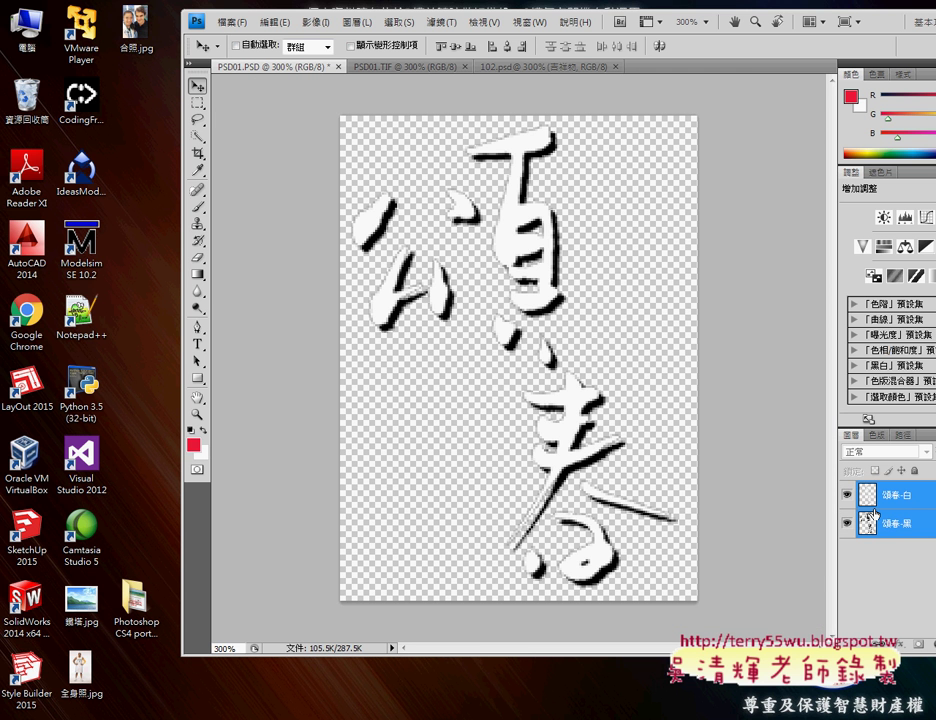
pyautogui.doubleClick(889, 23)
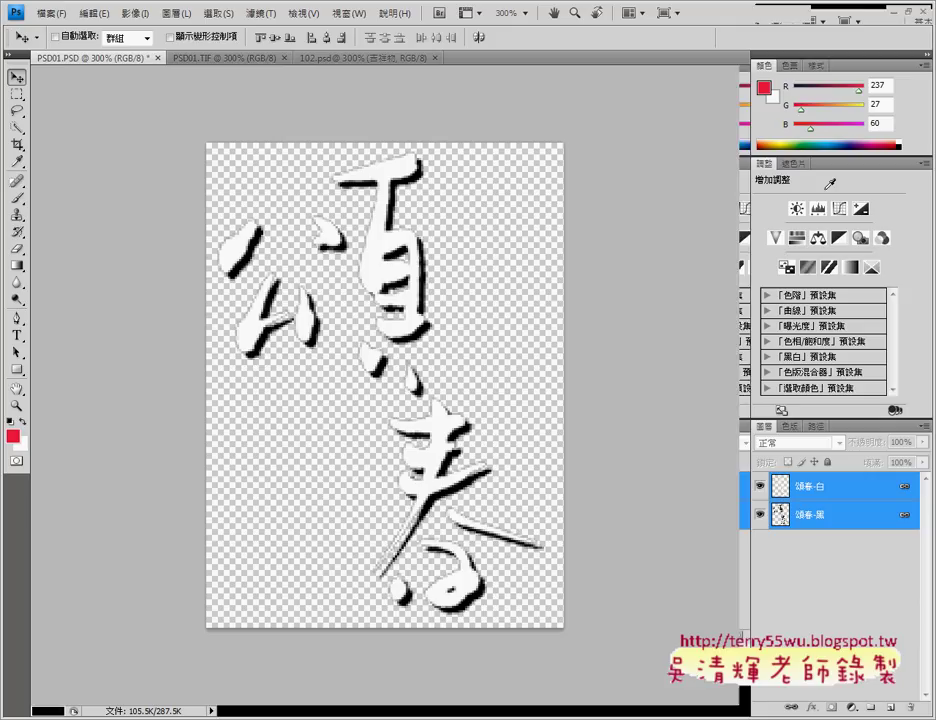
pyautogui.rightClick(838, 505)
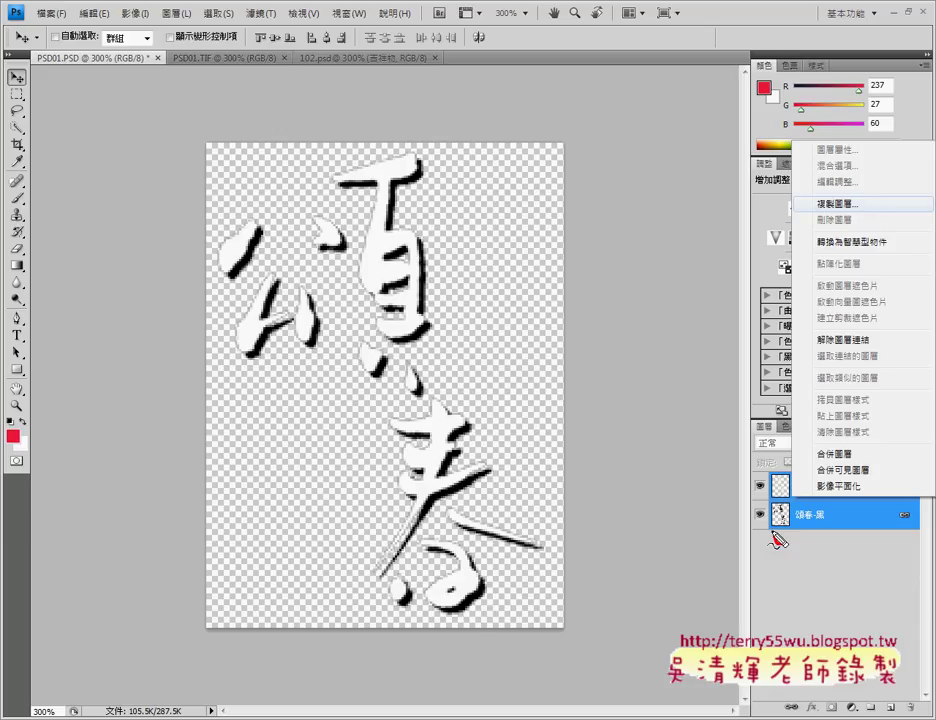
pyautogui.moveTo(795, 450)
pyautogui.mouseDown()
pyautogui.moveTo(792, 548)
pyautogui.moveTo(412, 75)
pyautogui.moveTo(420, 80)
pyautogui.moveTo(381, 72)
pyautogui.mouseUp()
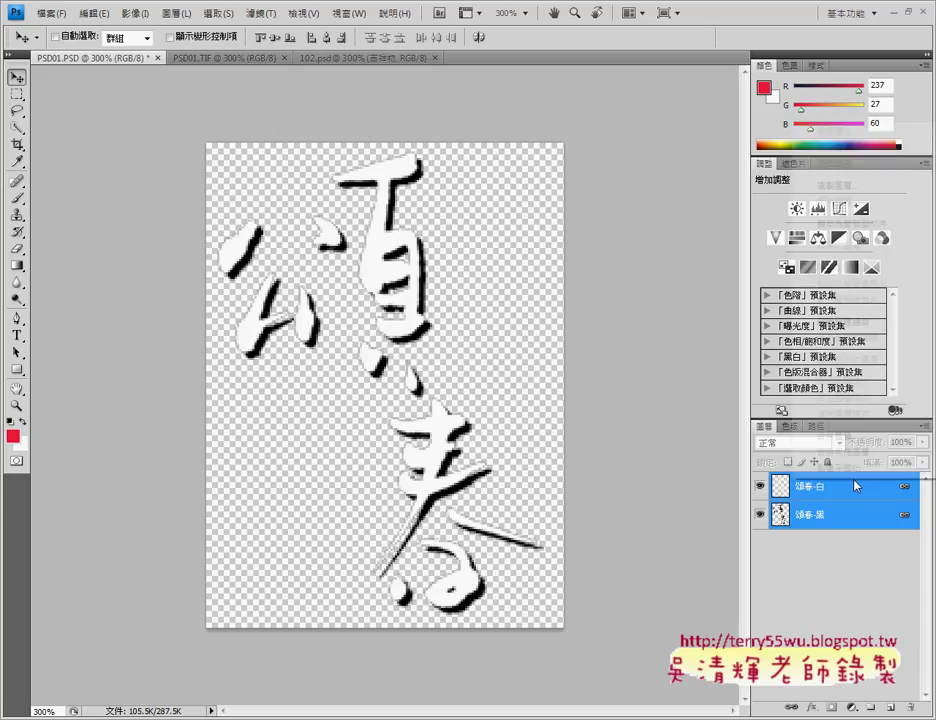
# - Duplicate the linked white and shadow 頌春 layers into the 102.psd document
pyautogui.rightClick(855, 486)
pyautogui.click(800, 185)
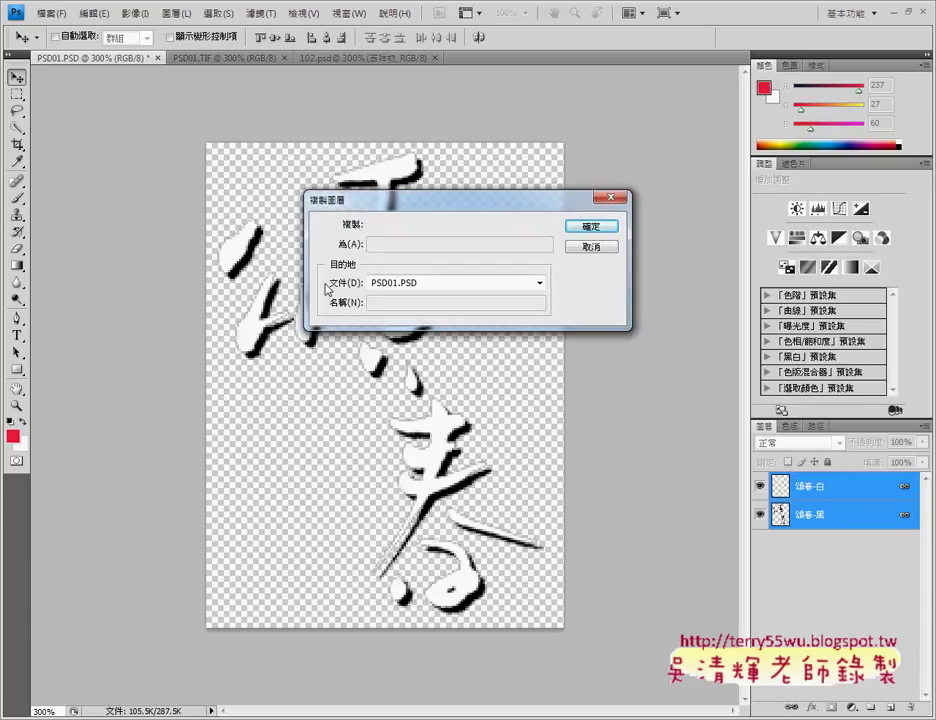
pyautogui.click(390, 284)
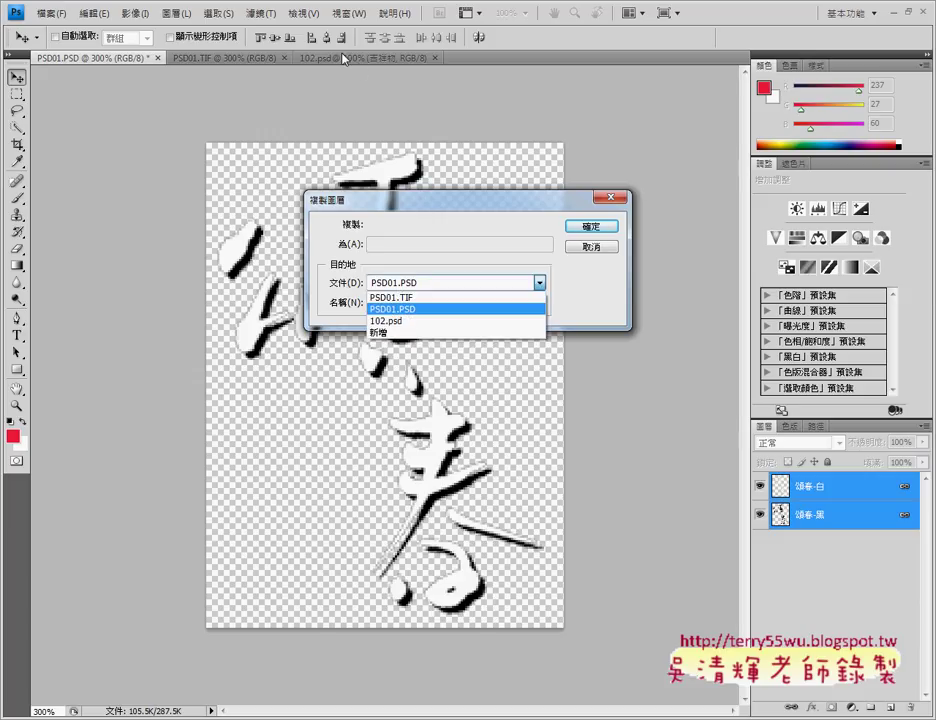
pyautogui.click(395, 321)
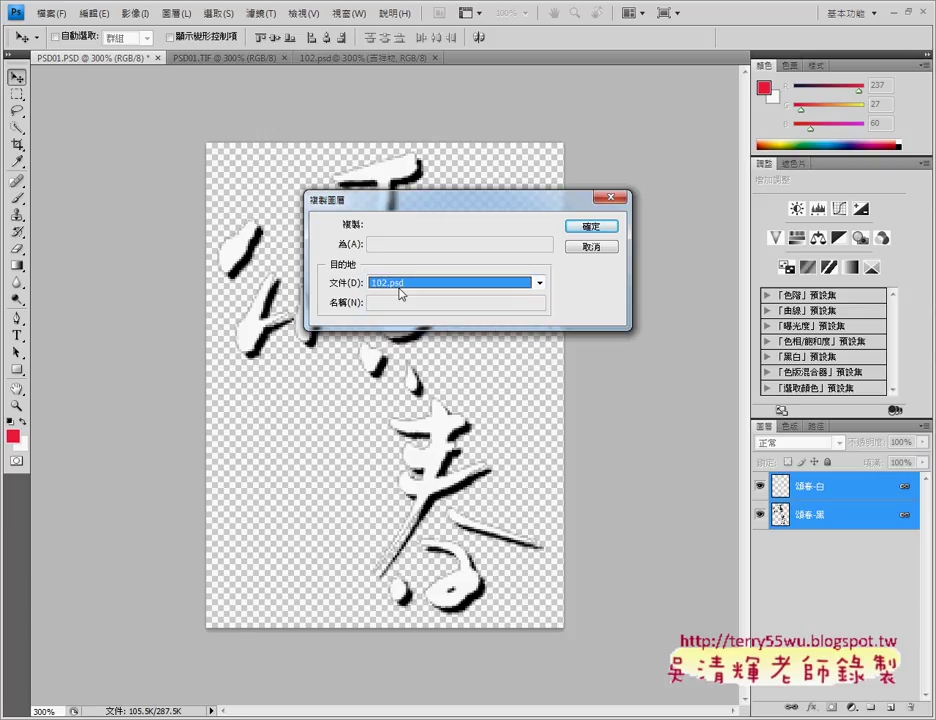
pyautogui.click(608, 228)
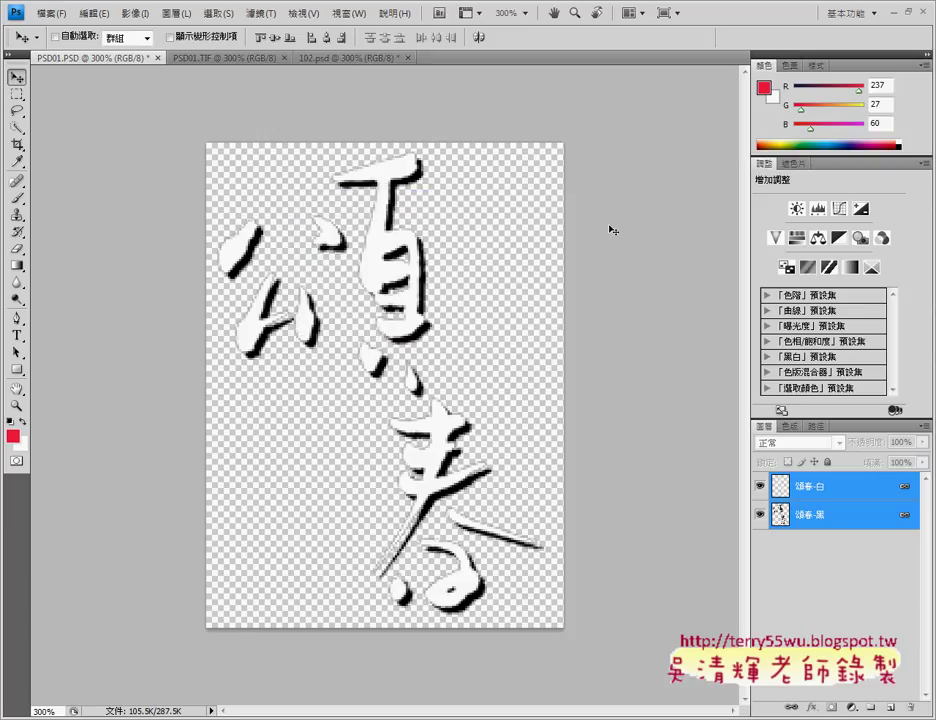
# - On 102.psd, move the 頌春 calligraphy to the right of the mascot
pyautogui.click(343, 59)
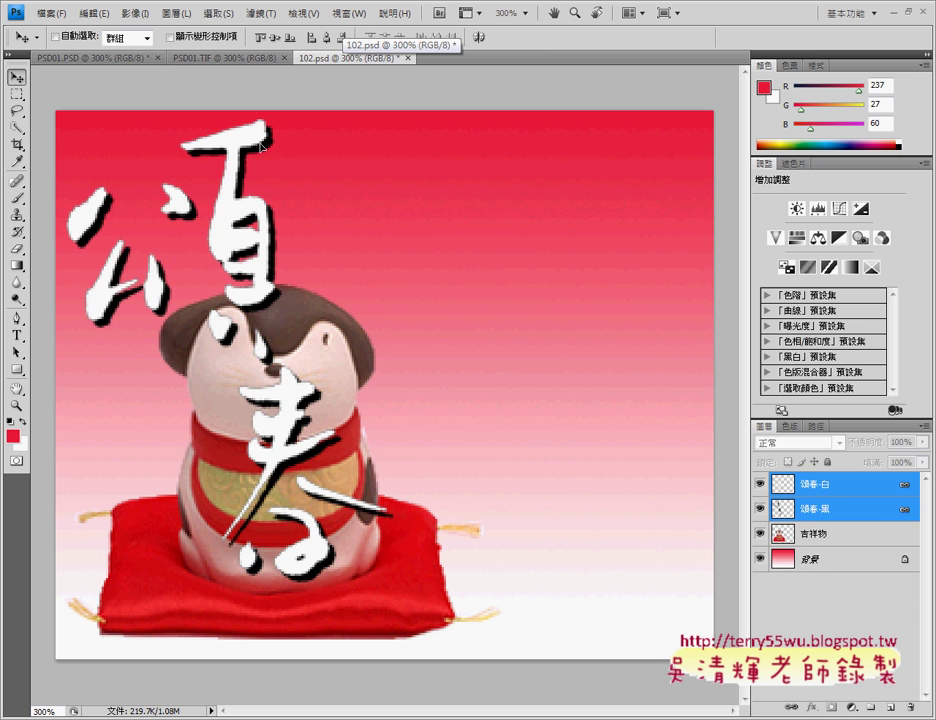
pyautogui.moveTo(304, 154)
pyautogui.mouseDown()
pyautogui.moveTo(604, 181)
pyautogui.moveTo(565, 155)
pyautogui.moveTo(570, 147)
pyautogui.mouseUp()
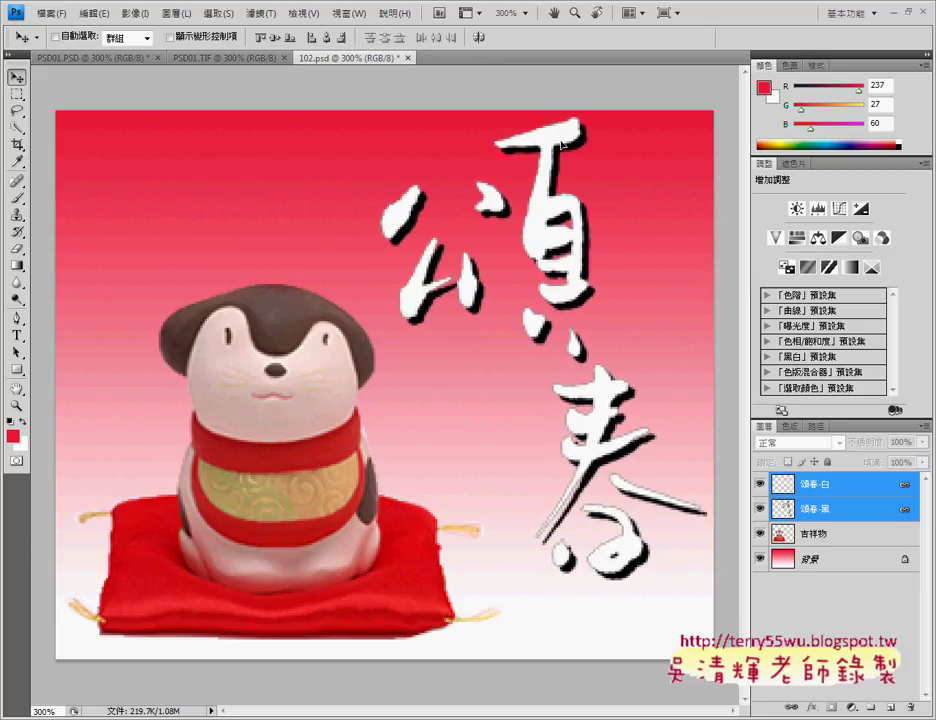
pyautogui.moveTo(570, 147); pyautogui.dragTo(565, 147)
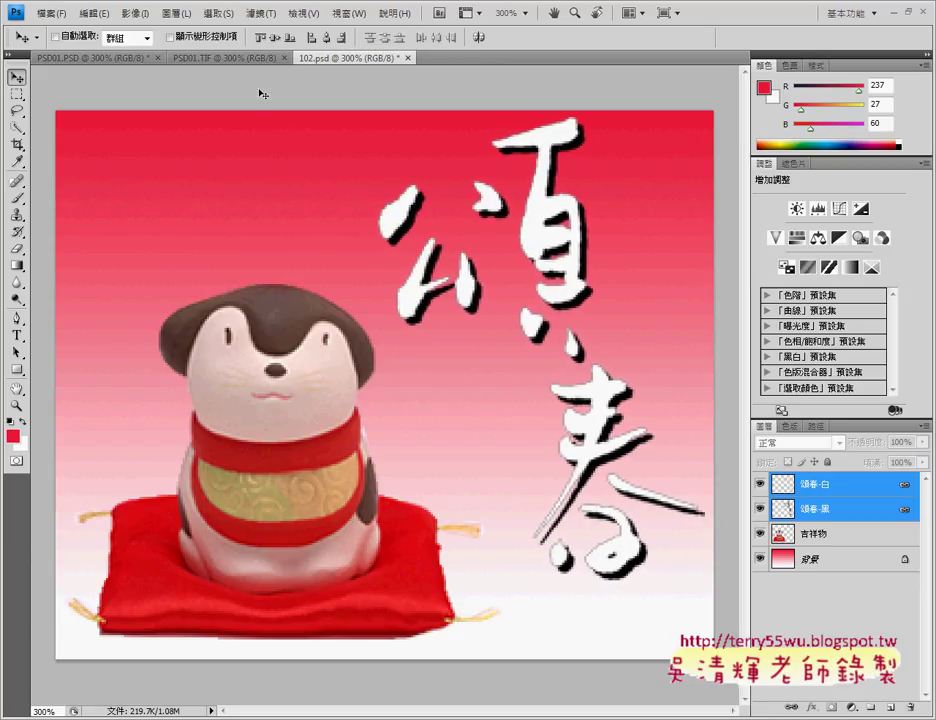
# - Compare the 102.psd card against the PSD01.TIF reference, ending on 102.psd
pyautogui.click(200, 58)
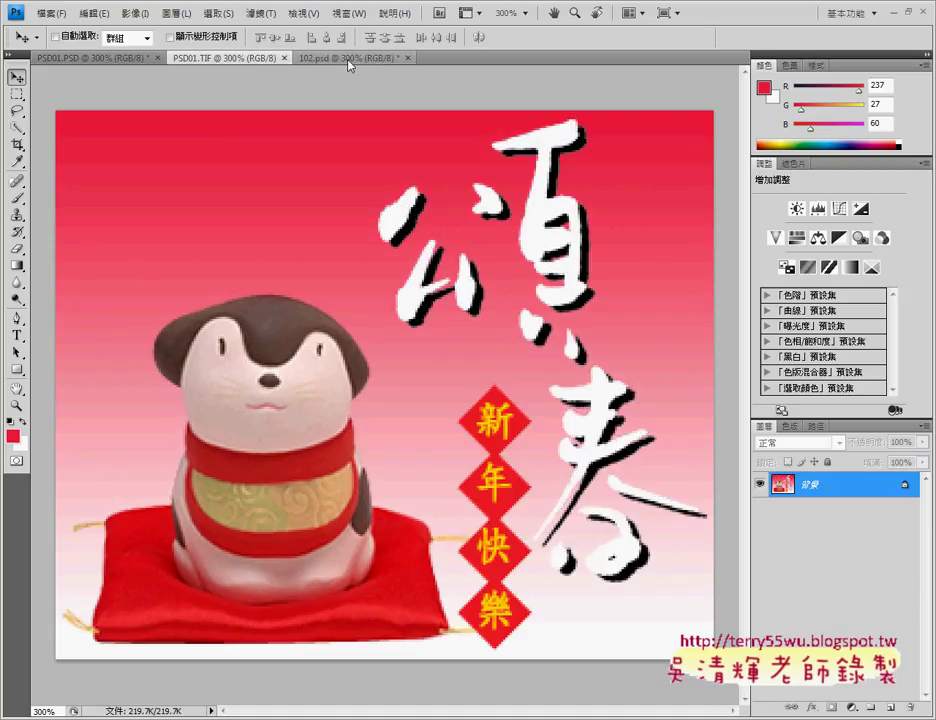
pyautogui.click(347, 60)
pyautogui.click(248, 58)
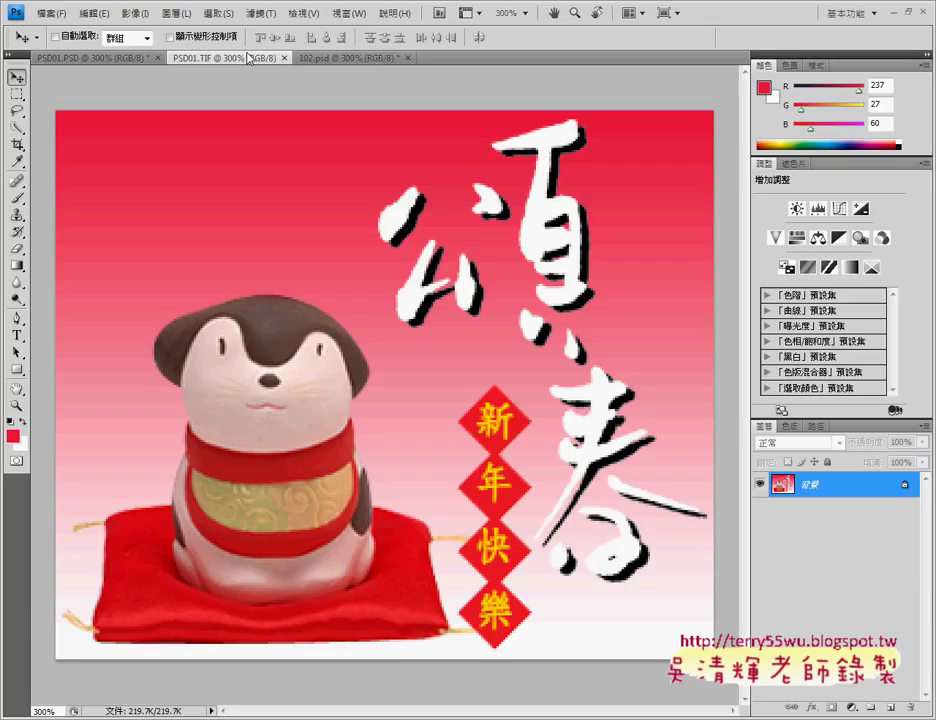
pyautogui.click(368, 59)
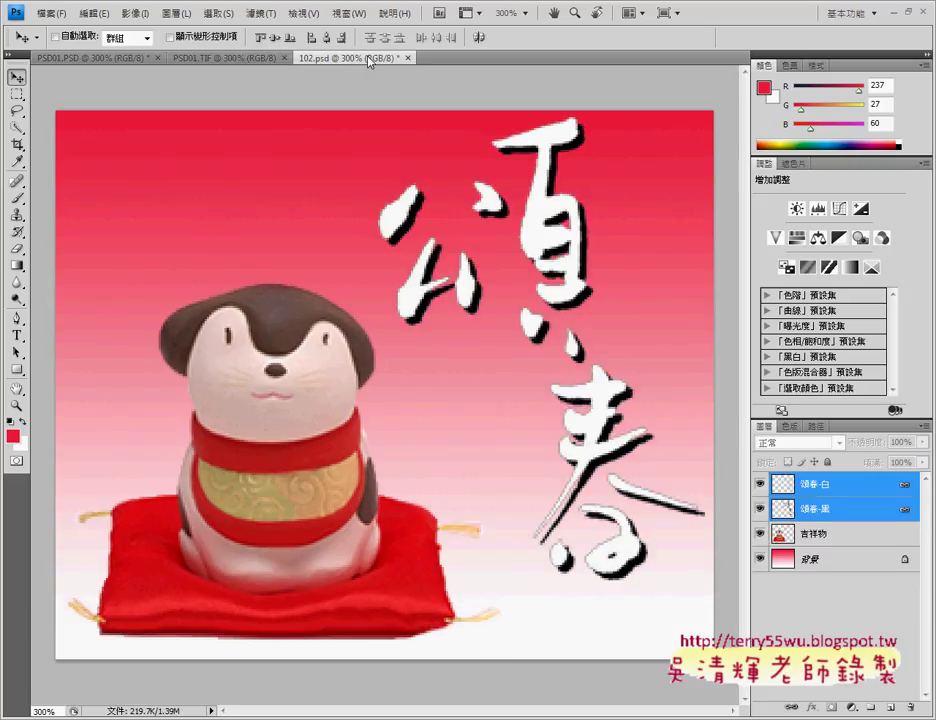
pyautogui.click(247, 58)
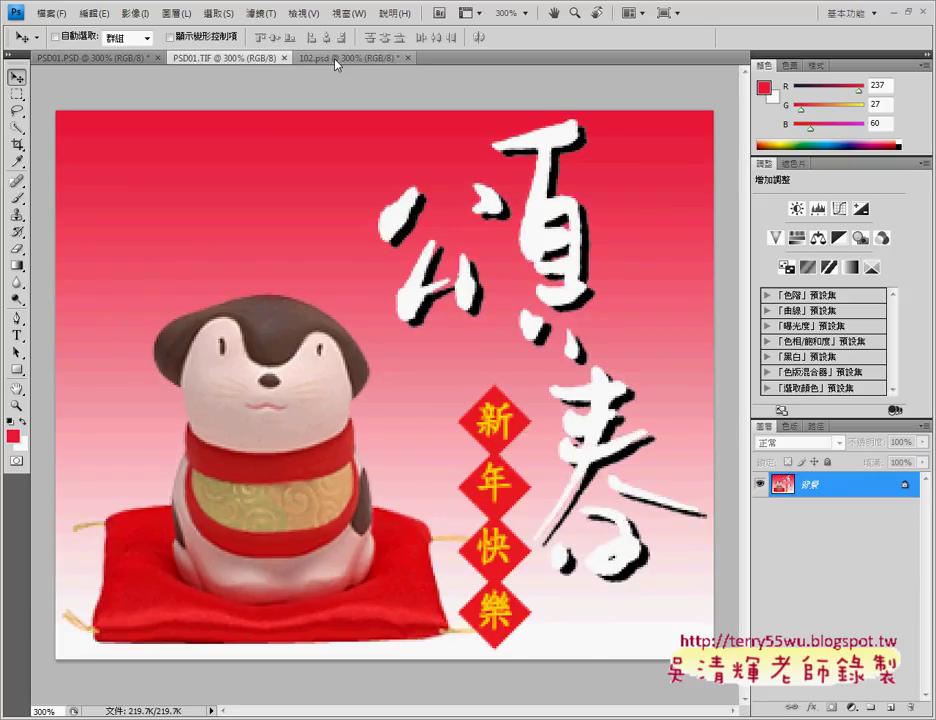
pyautogui.click(337, 58)
pyautogui.click(238, 58)
pyautogui.click(238, 60)
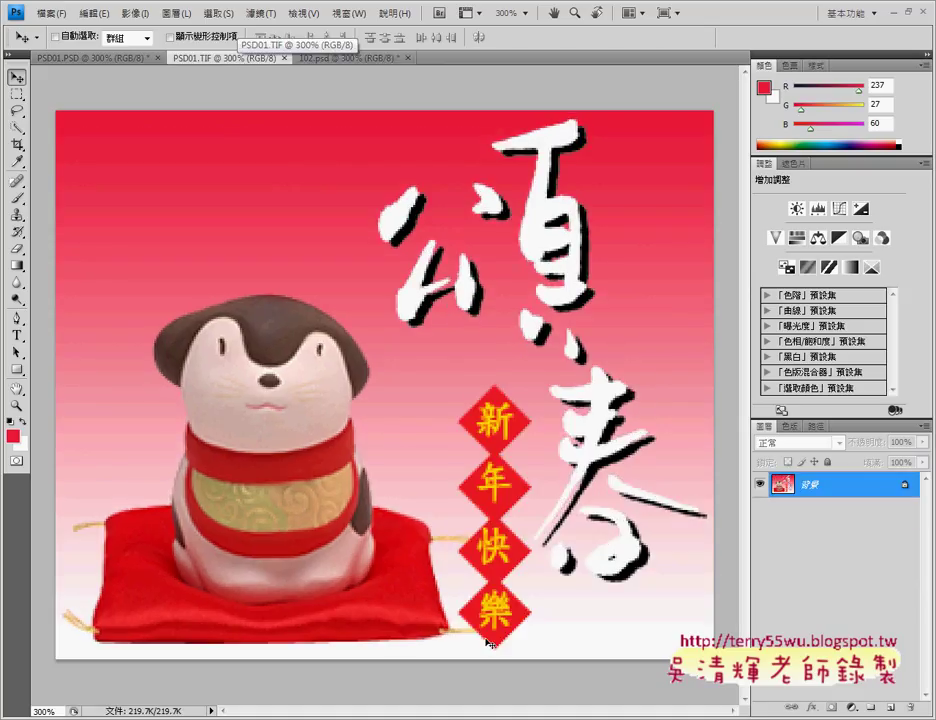
pyautogui.click(355, 62)
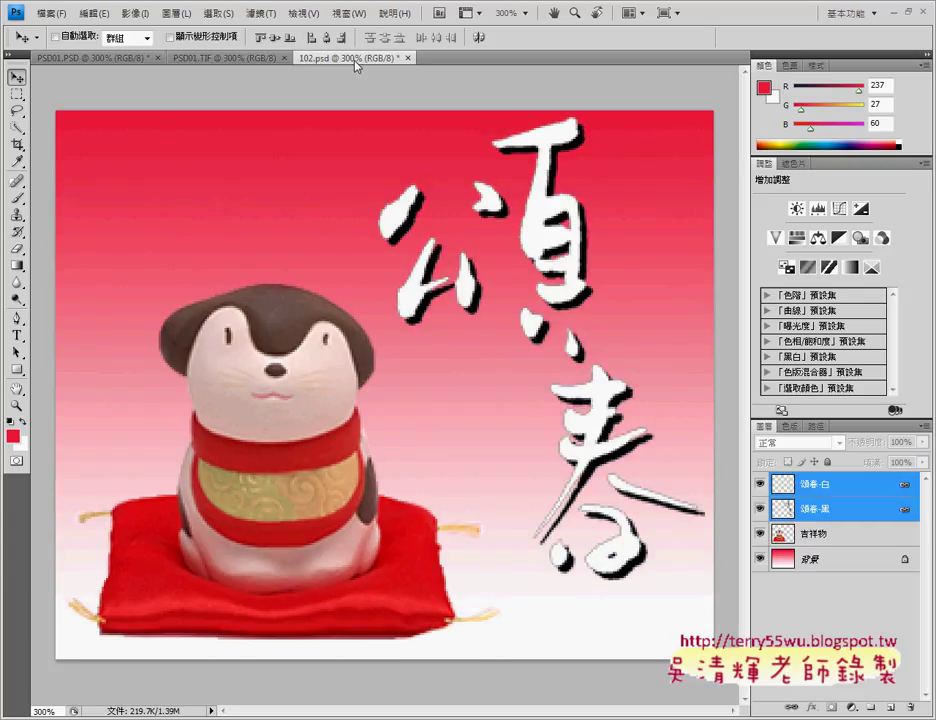